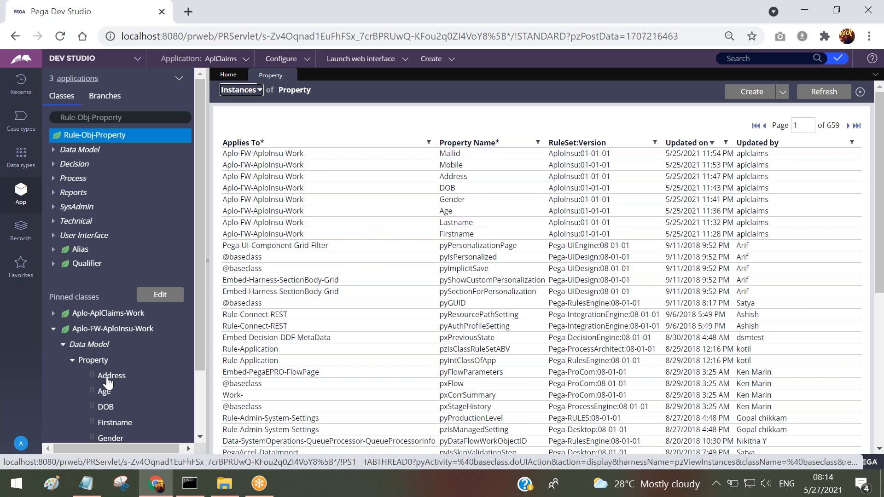
# - Close the list of Property instances and clear the Rule-Obj-Property text from the class search
pyautogui.scroll(-3, 131, 375)
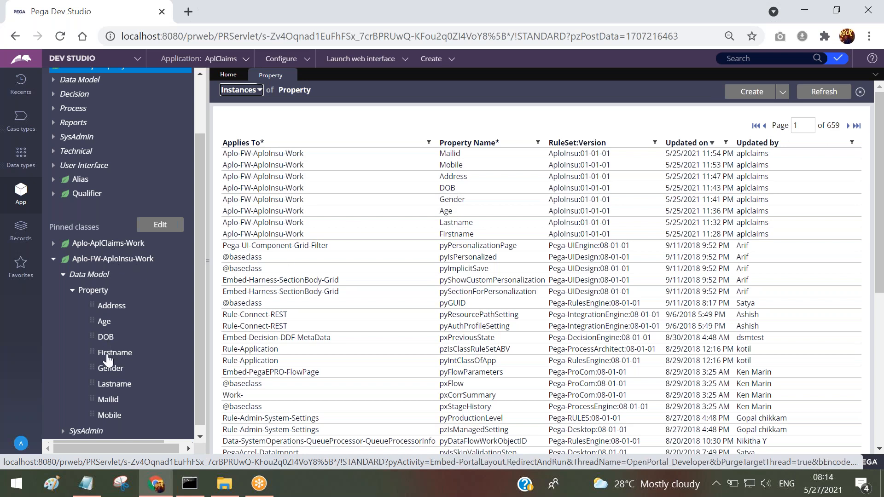
pyautogui.scroll(2, 94, 240)
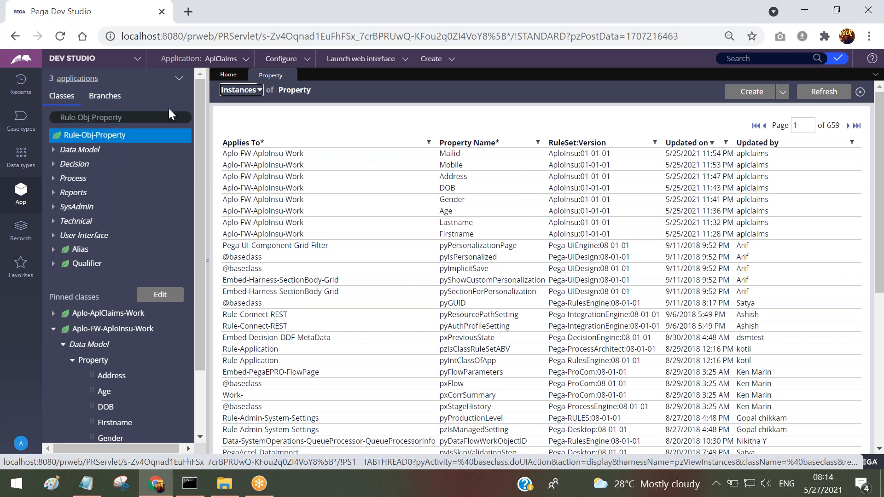
pyautogui.click(289, 75)
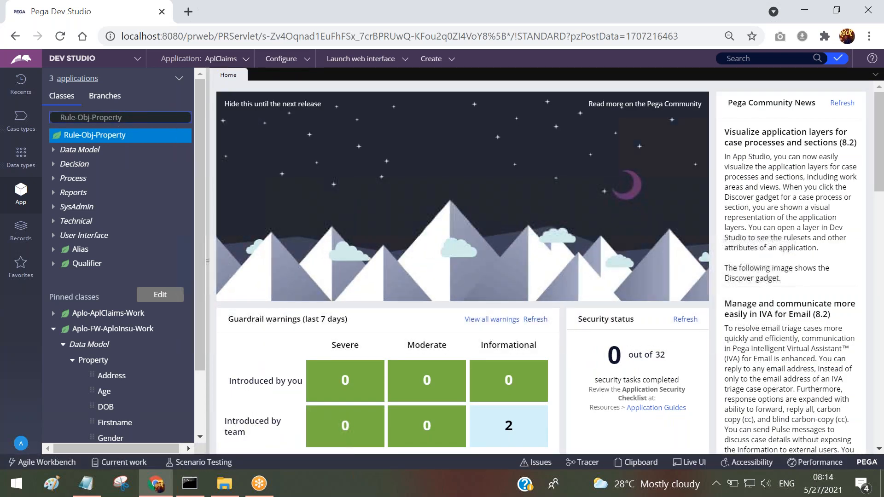
pyautogui.click(134, 117)
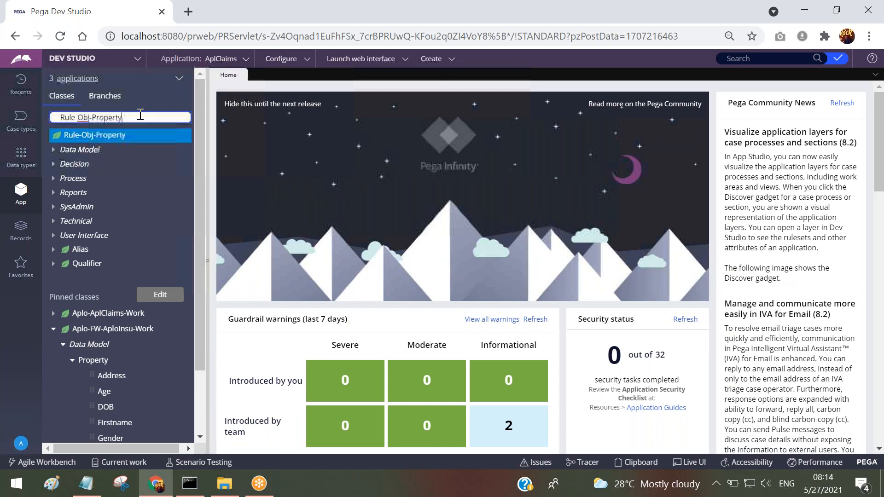
pyautogui.click(143, 93)
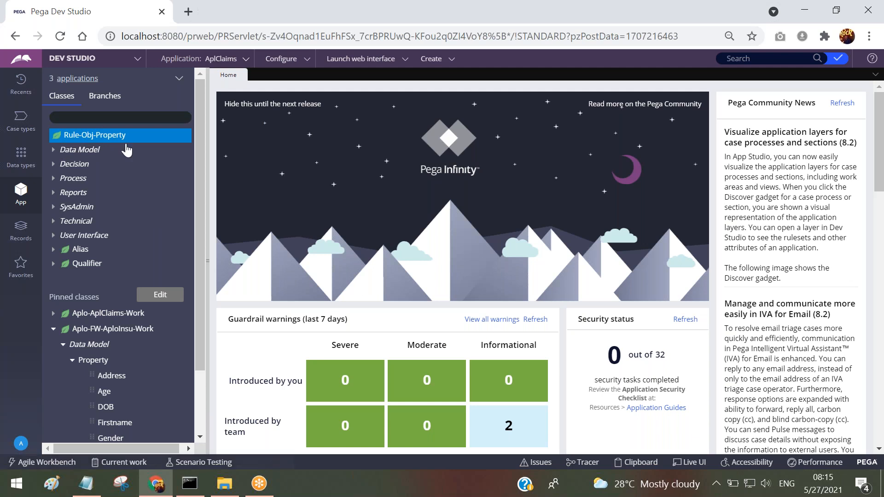
# - Review the properties under the pinned class Aplo-FW-AploInsu-Work and switch to Notepad to check the "por" and "sect" entries in the notes
pyautogui.scroll(-3, 76, 344)
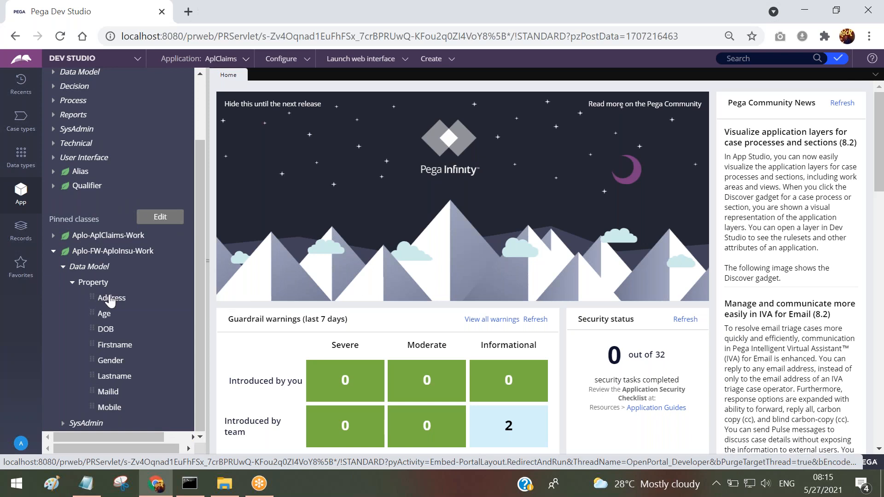
pyautogui.click(103, 289)
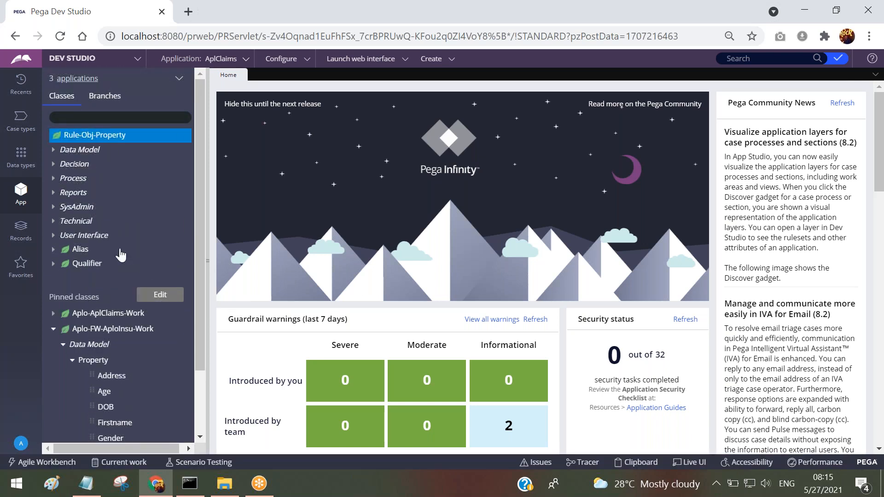
pyautogui.scroll(-1, 122, 364)
pyautogui.scroll(1, 132, 337)
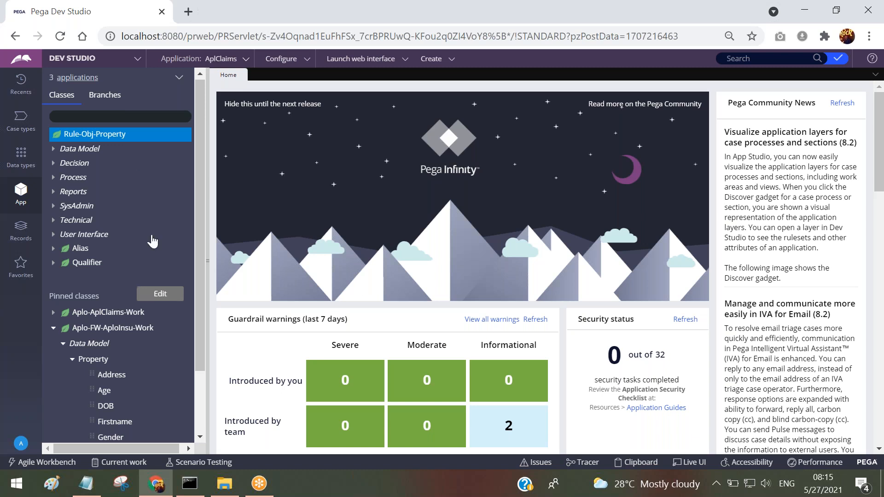
pyautogui.scroll(-3, 152, 240)
pyautogui.click(86, 483)
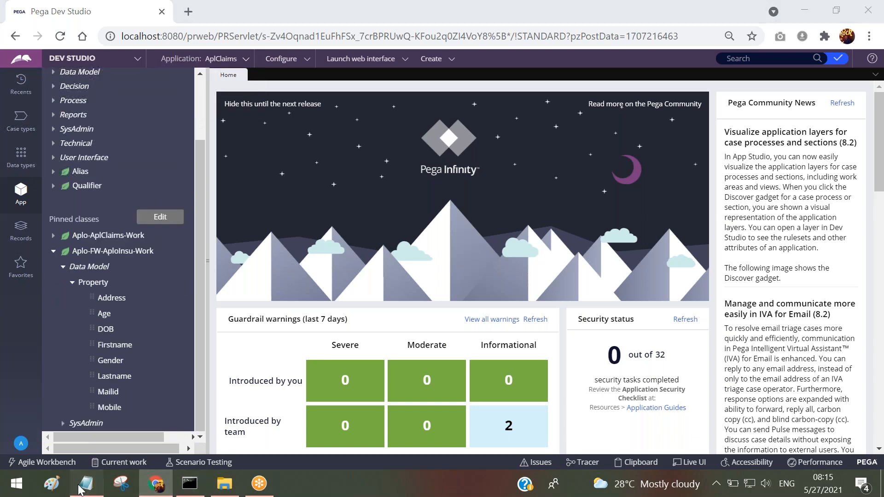
pyautogui.doubleClick(178, 90)
pyautogui.doubleClick(189, 137)
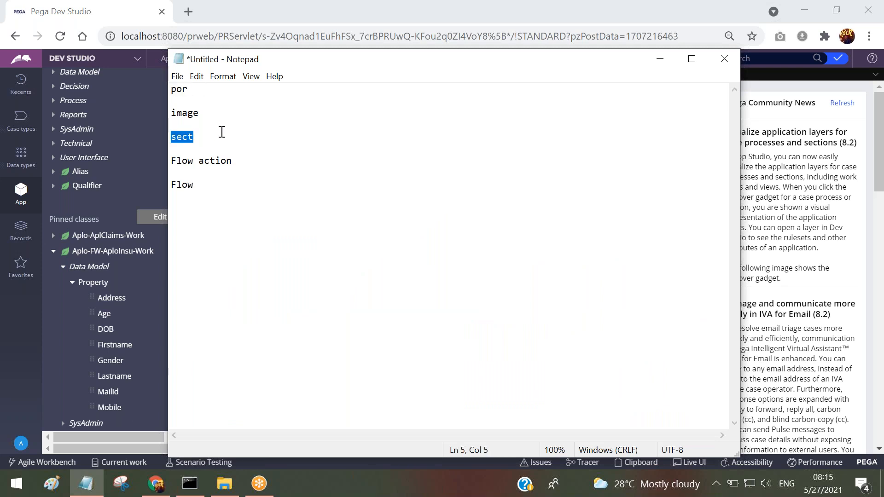
pyautogui.doubleClick(184, 90)
# - Return to Pega Dev Studio, collapse the Aplo-FW-AploInsu-Work class and start creating a Section rule in it
pyautogui.click(64, 271)
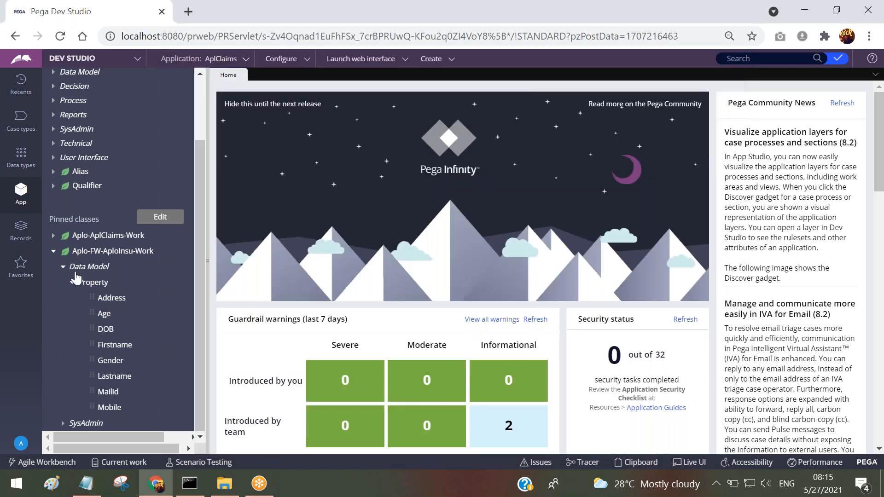
pyautogui.click(54, 329)
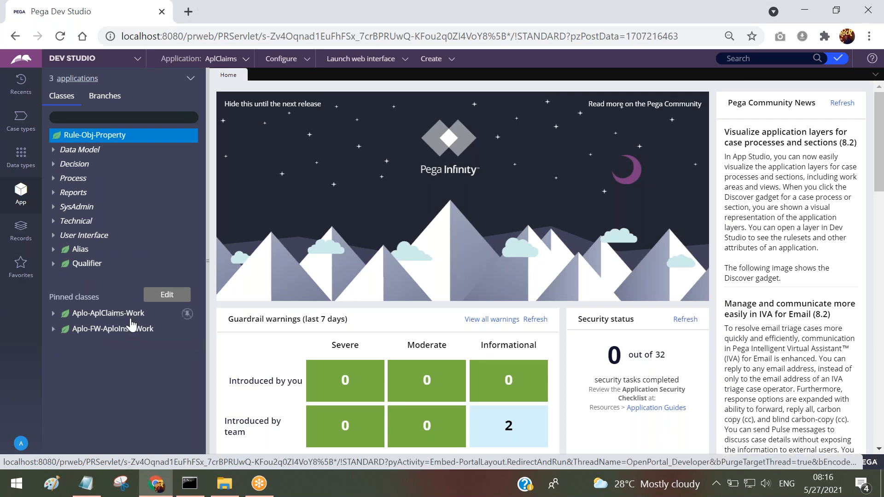
pyautogui.click(122, 332)
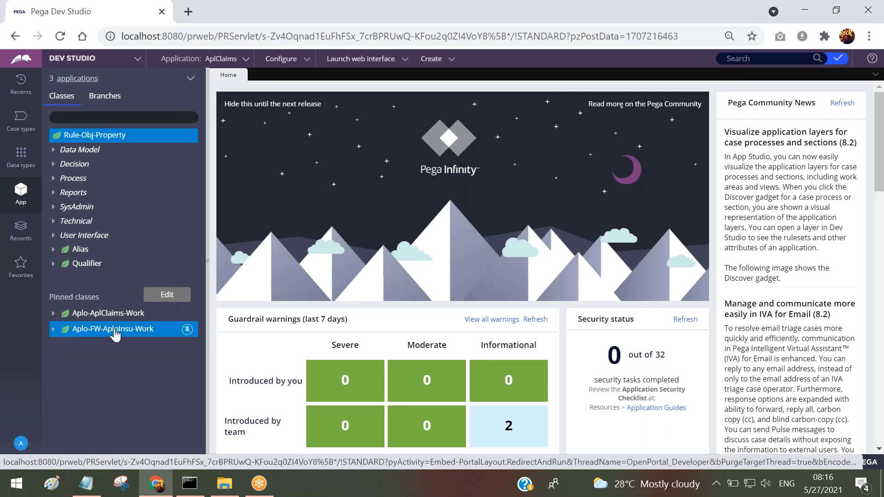
pyautogui.rightClick(122, 332)
pyautogui.moveTo(111, 349)
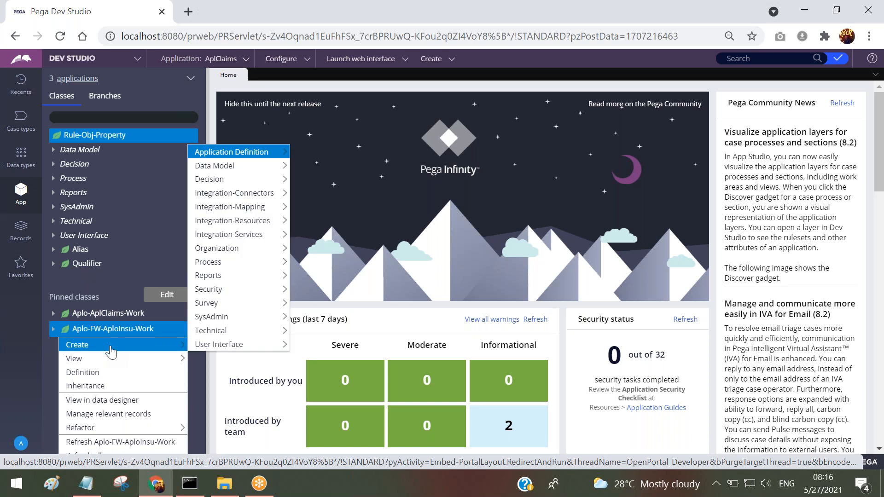
pyautogui.moveTo(226, 279)
pyautogui.moveTo(221, 347)
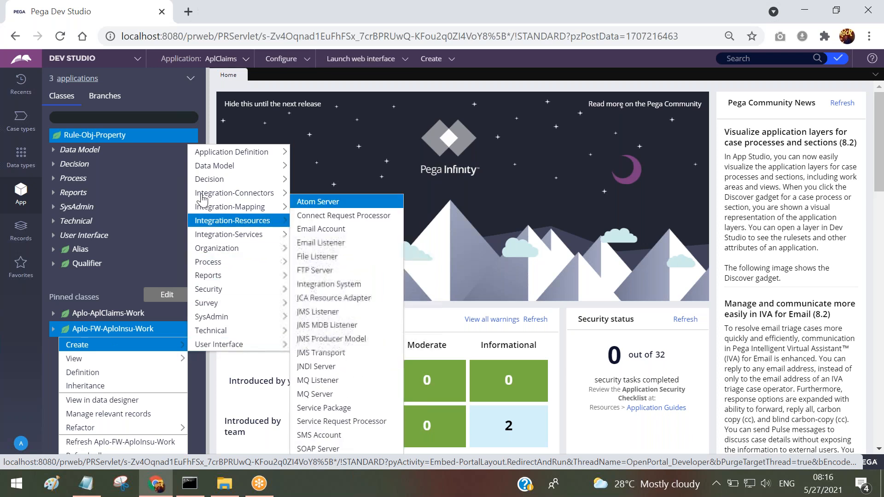
pyautogui.moveTo(210, 173)
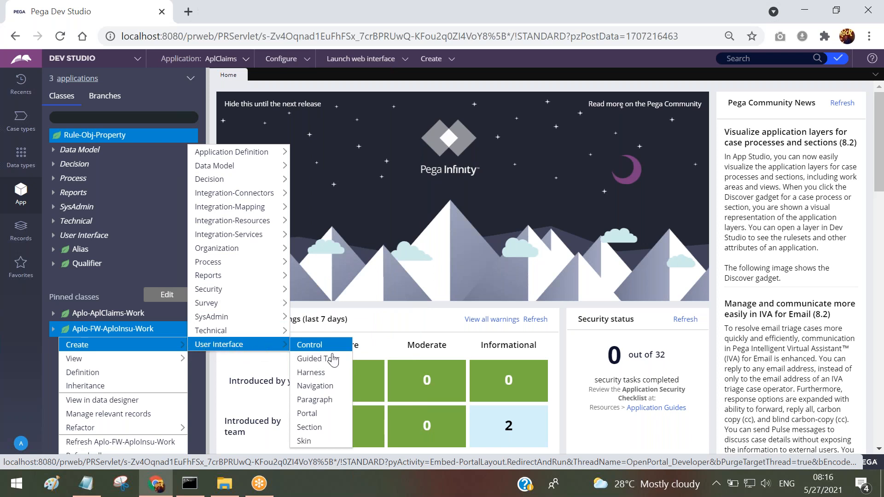
pyautogui.click(308, 427)
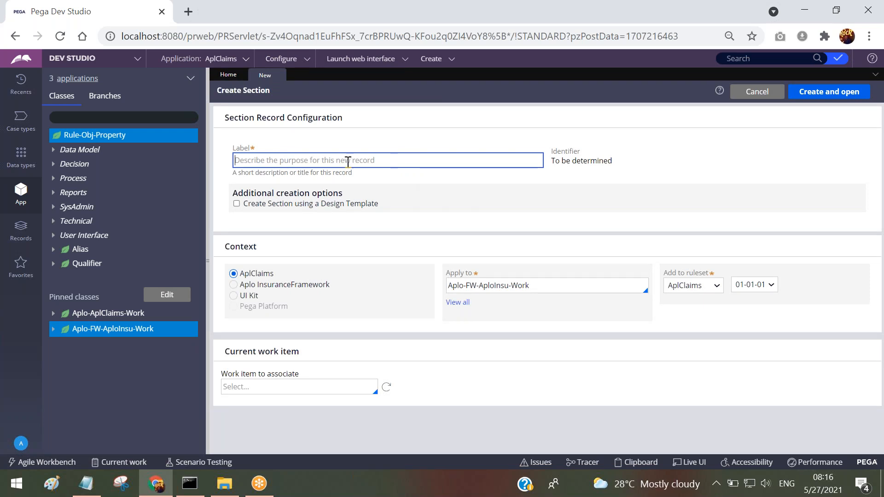
# - Enter CustDetailsSec as the label of the new section
pyautogui.write('Cus')
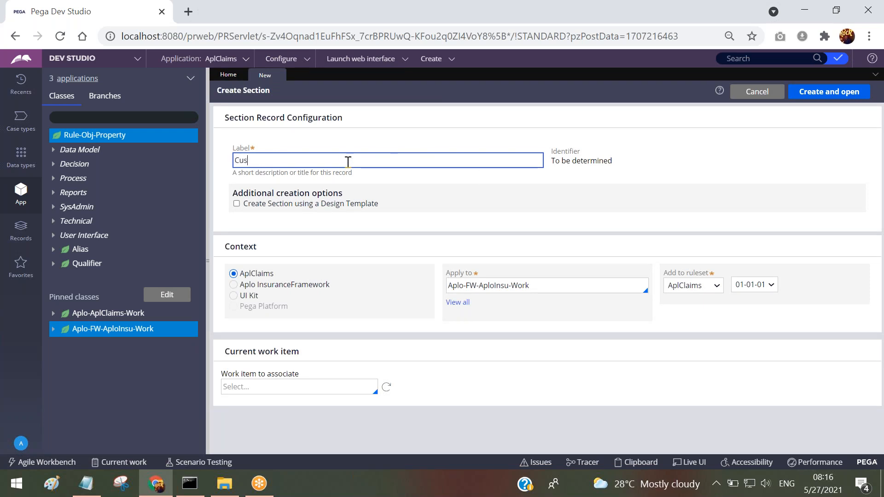
pyautogui.write('tDetails')
pyautogui.moveTo(292, 162); pyautogui.dragTo(273, 161)
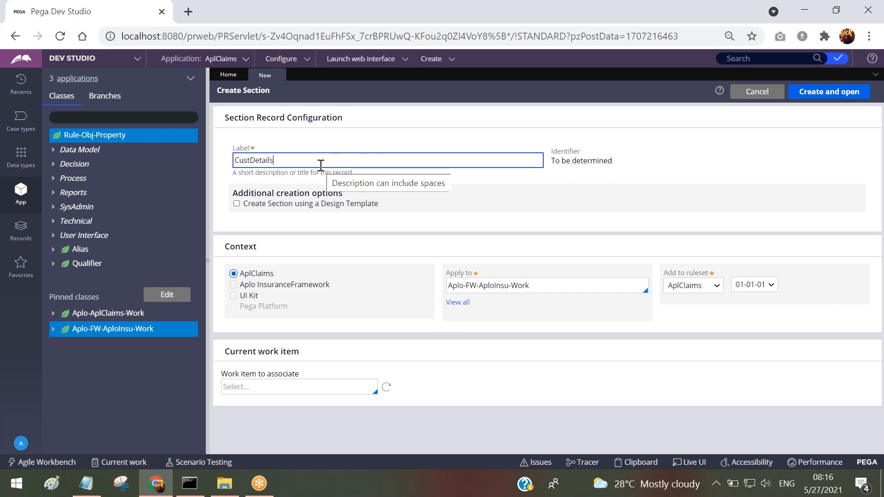
pyautogui.write('se')
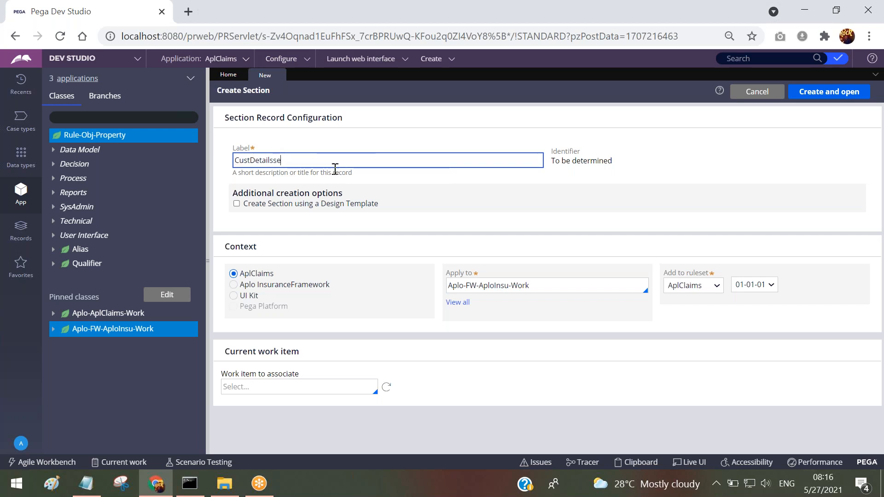
pyautogui.press('BackSpace')
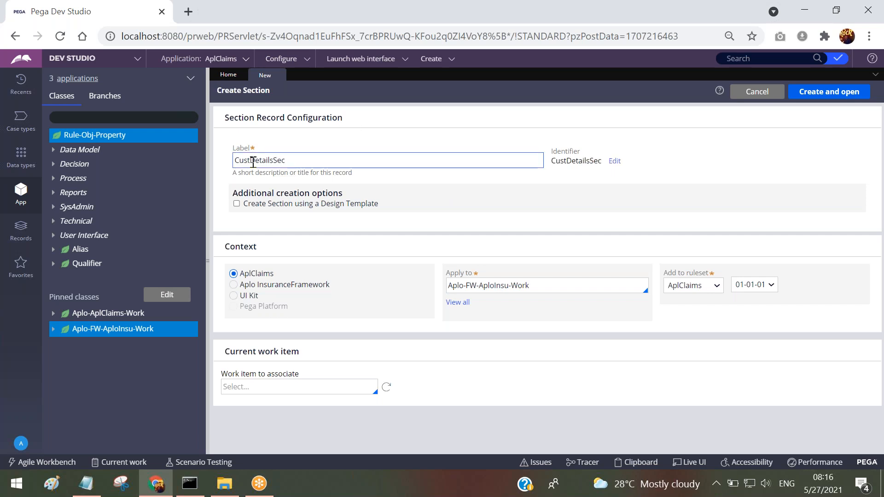
pyautogui.click(302, 162)
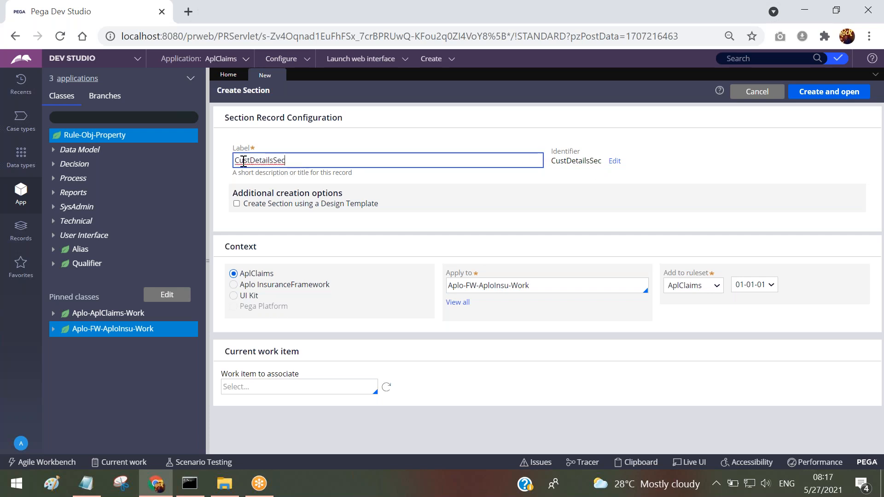
# - Change the new section's identifier to CustDetails
pyautogui.click(614, 161)
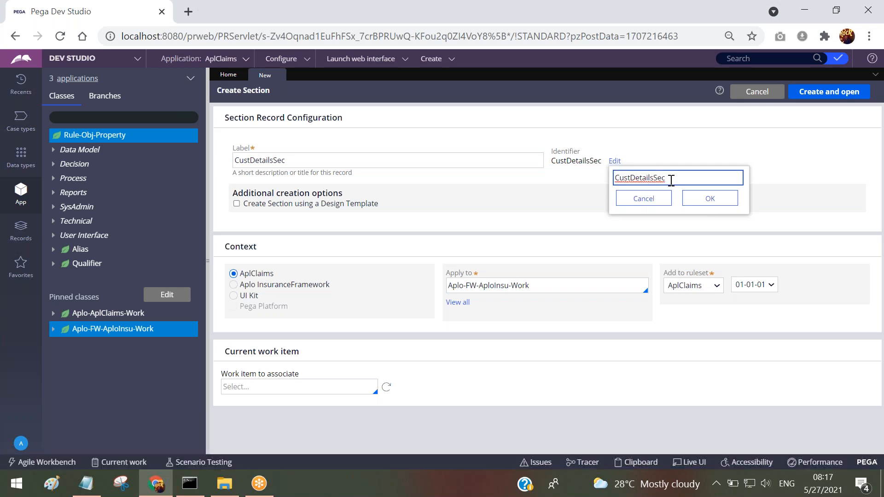
pyautogui.press('BackSpace')
pyautogui.press('BackSpace')
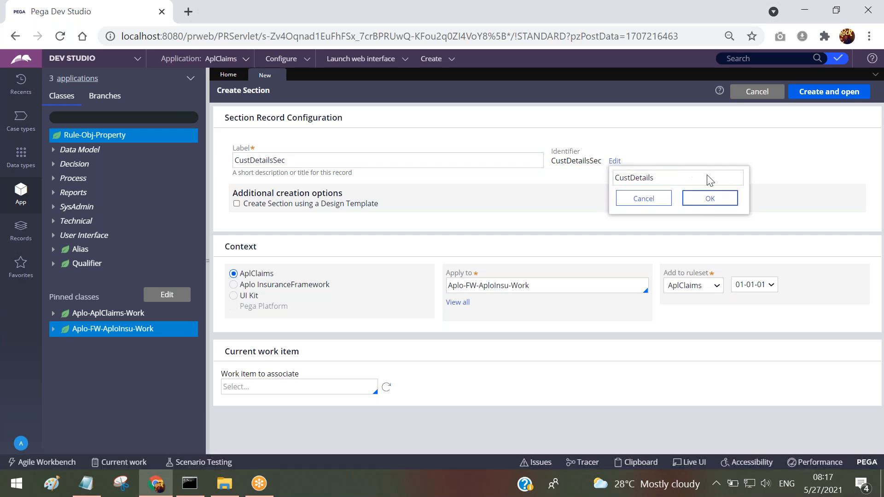
pyautogui.click(711, 201)
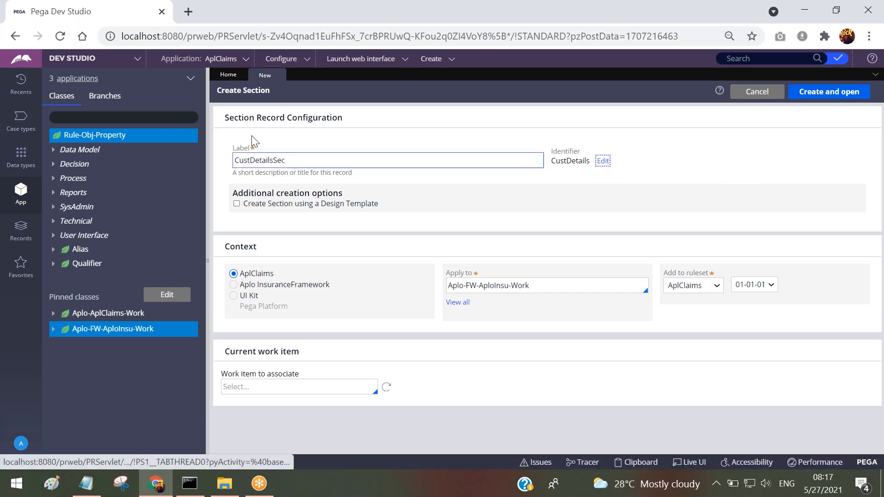
# - Restore the new section's identifier to CustDetailsSec
pyautogui.click(603, 163)
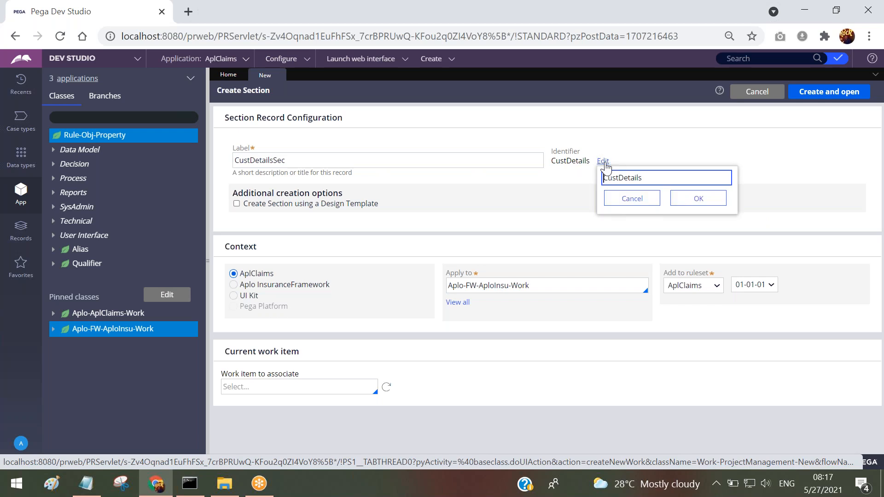
pyautogui.click(658, 178)
pyautogui.write('Sec')
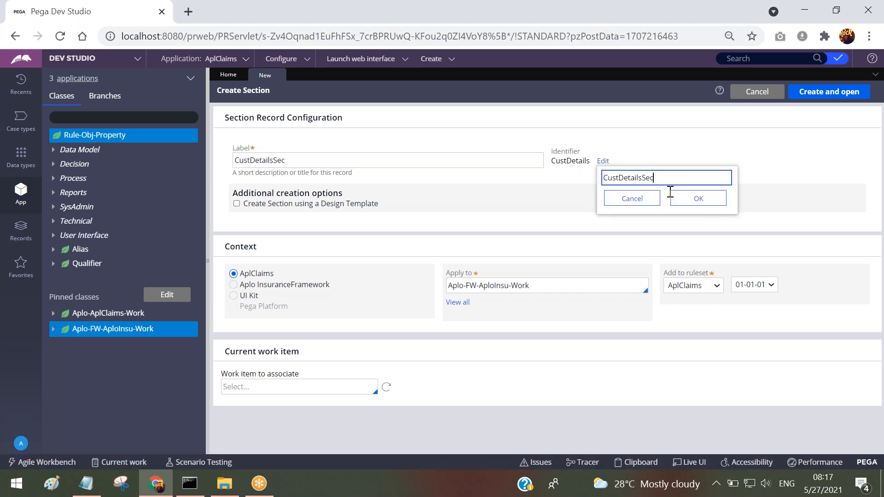
pyautogui.click(693, 201)
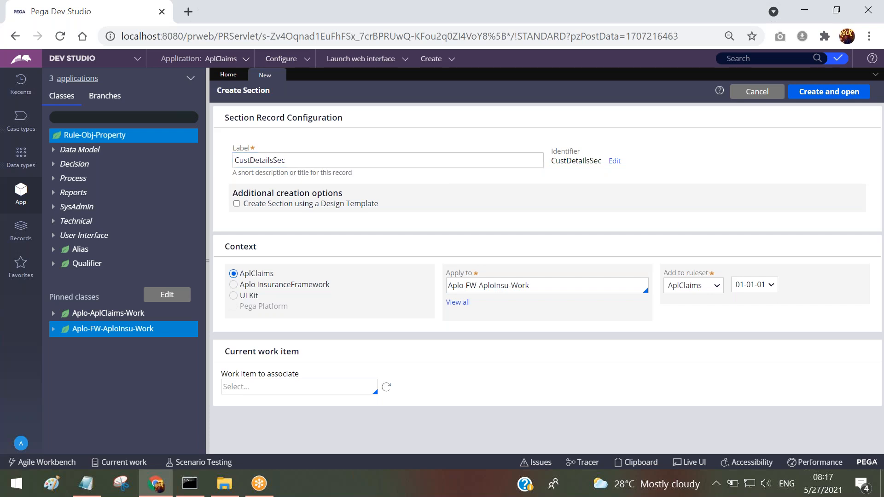
# - Set the section's context to Aplo InsuranceFramework, then create and open the CustDetailsSec record
pyautogui.click(234, 285)
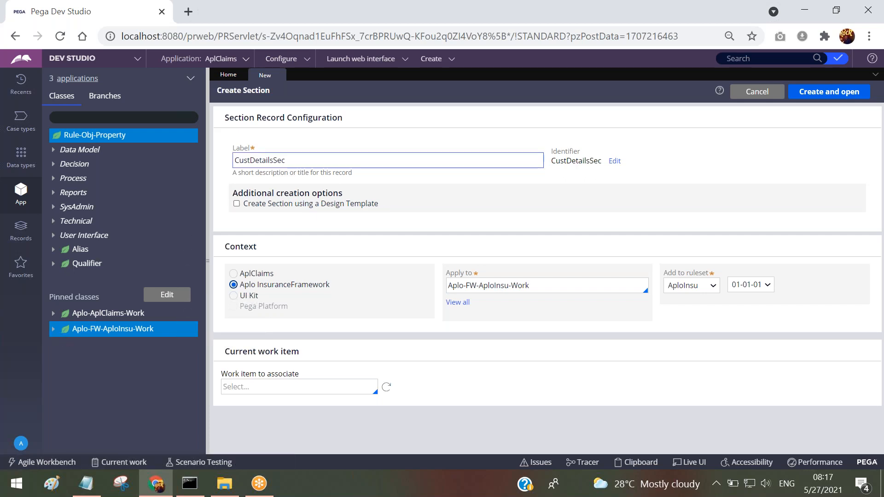
pyautogui.click(285, 160)
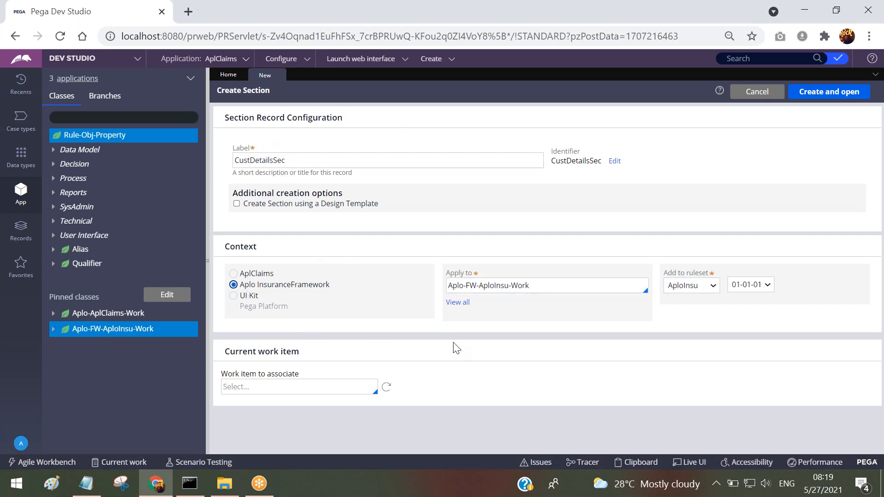
pyautogui.click(836, 91)
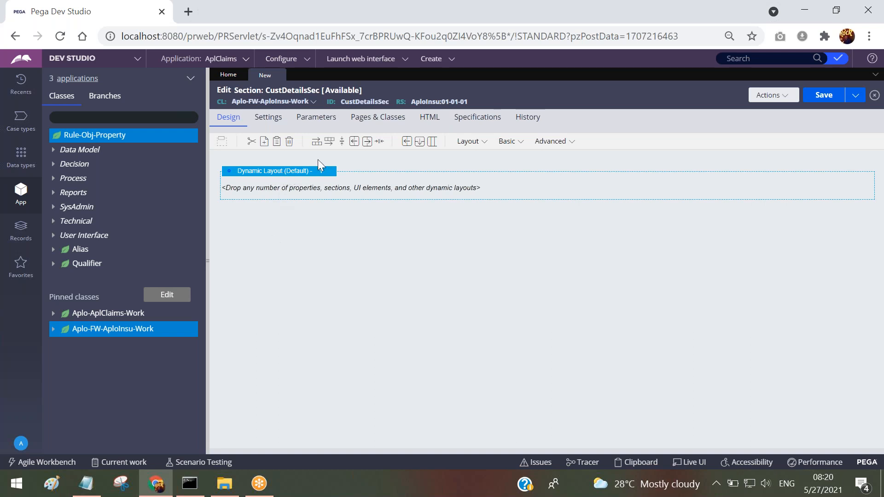
# - Add a second dynamic layout below the existing one in the section
pyautogui.click(474, 142)
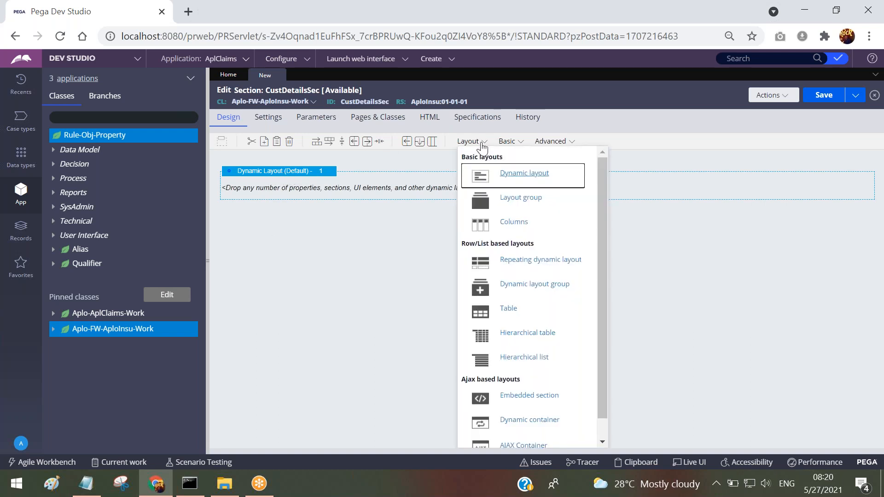
pyautogui.click(409, 233)
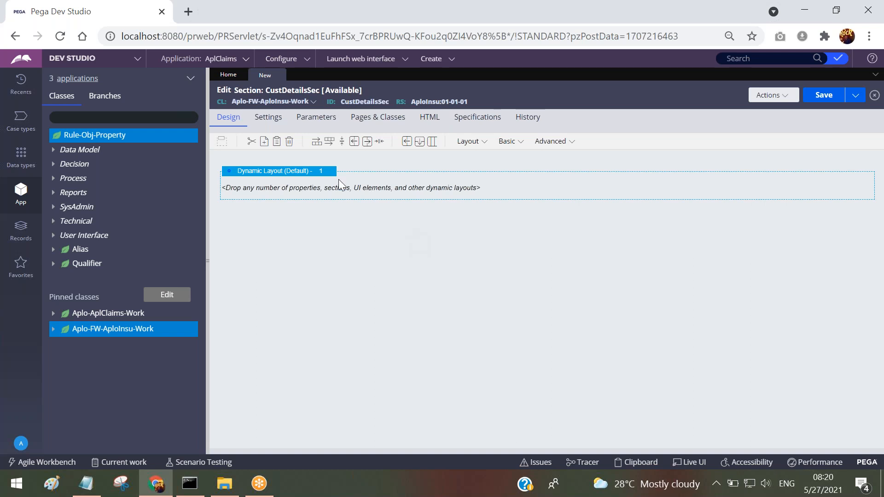
pyautogui.click(270, 174)
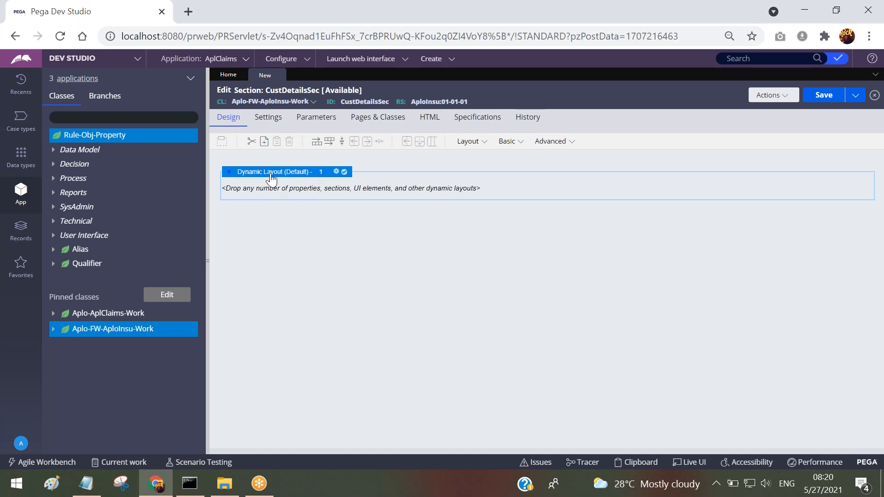
pyautogui.click(468, 141)
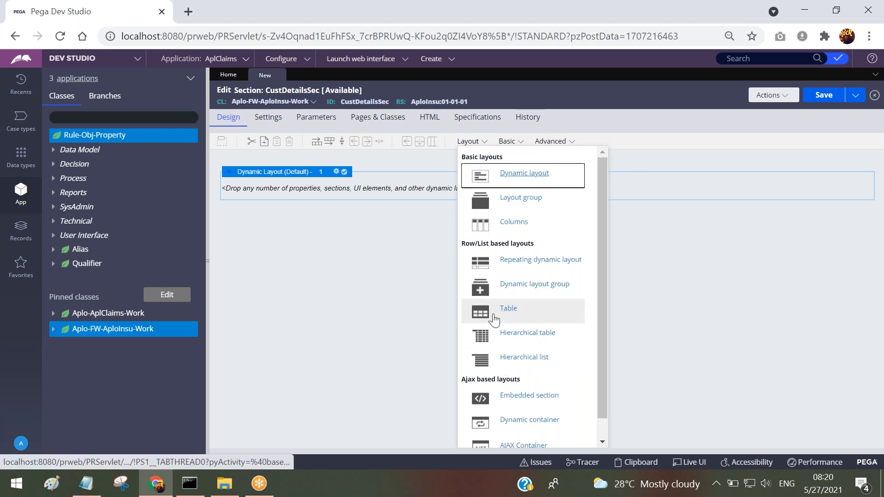
pyautogui.click(376, 234)
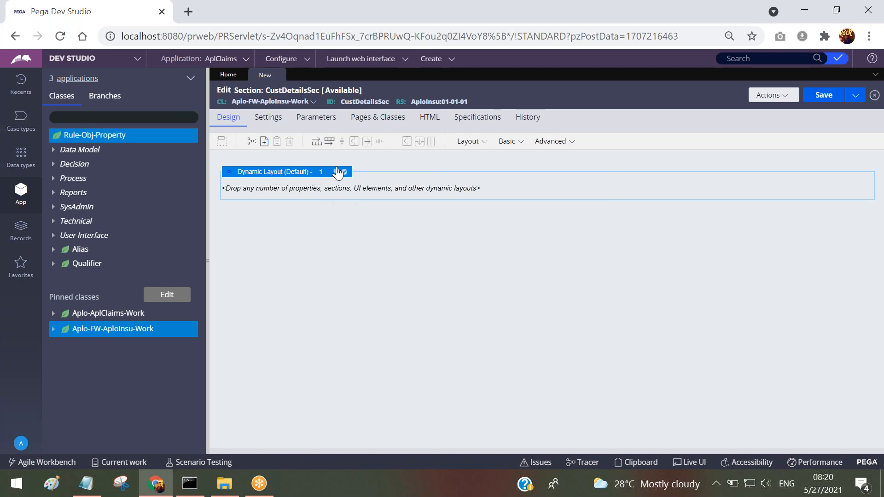
pyautogui.click(470, 141)
pyautogui.moveTo(511, 173); pyautogui.dragTo(391, 242)
# - Examine the layout types and the basic and advanced controls available for the section
pyautogui.click(476, 144)
pyautogui.click(582, 142)
pyautogui.click(473, 145)
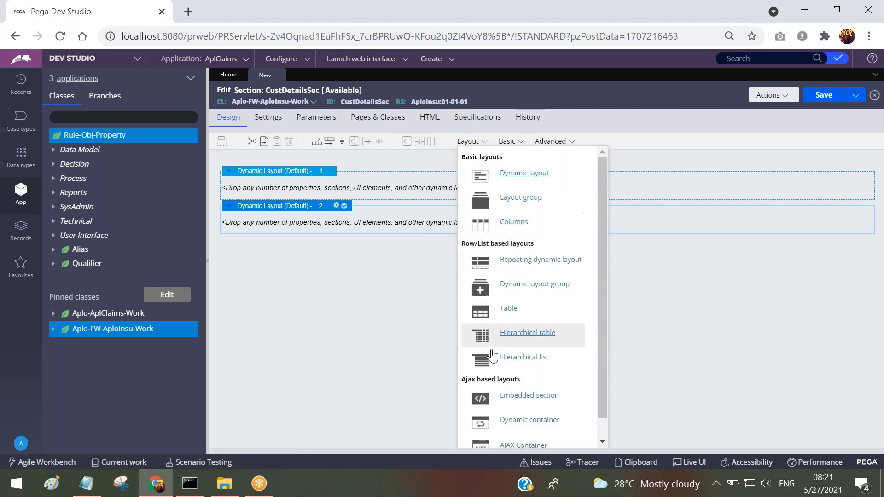
pyautogui.scroll(-1, 495, 384)
pyautogui.scroll(1, 494, 388)
pyautogui.click(365, 311)
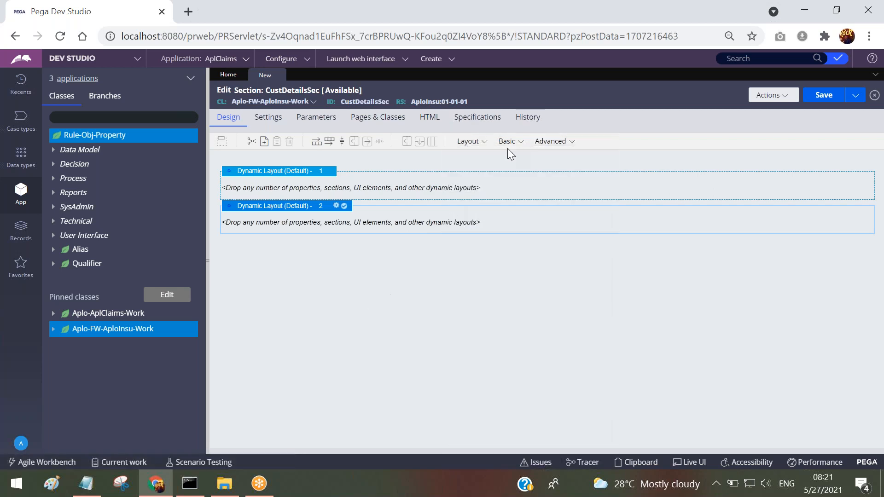
pyautogui.click(511, 145)
pyautogui.moveTo(549, 146)
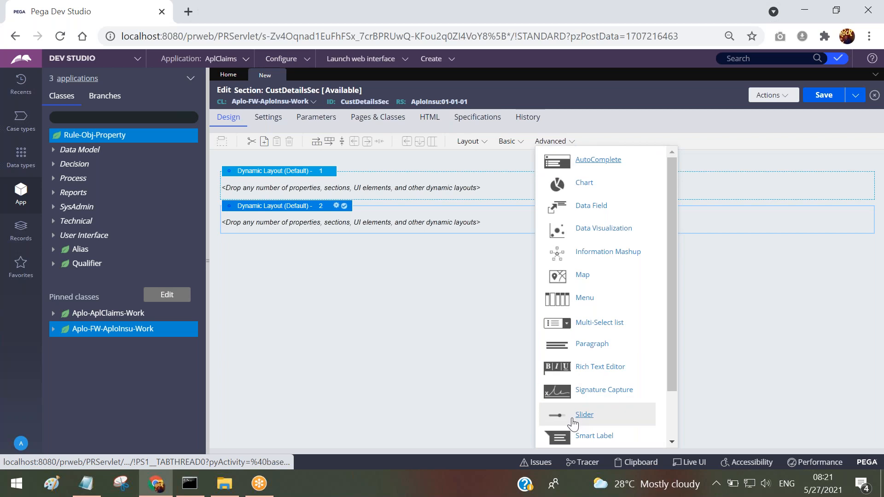
pyautogui.scroll(-2, 572, 421)
pyautogui.scroll(2, 575, 391)
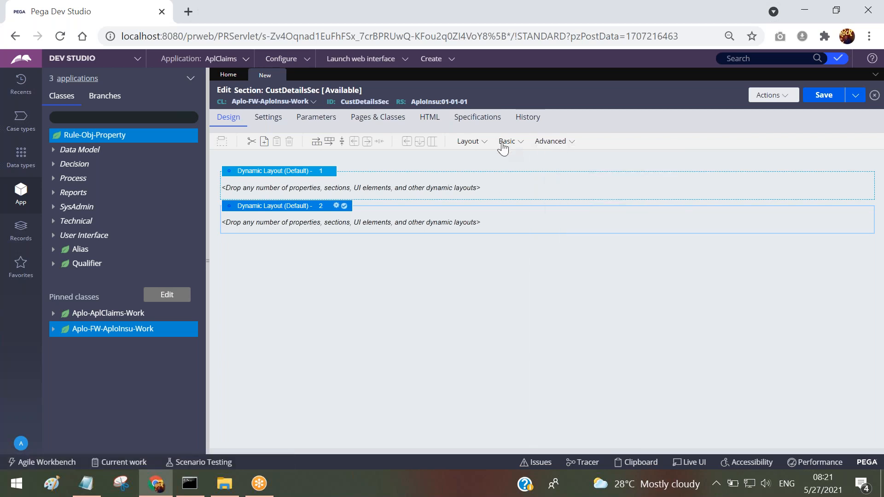
pyautogui.click(478, 145)
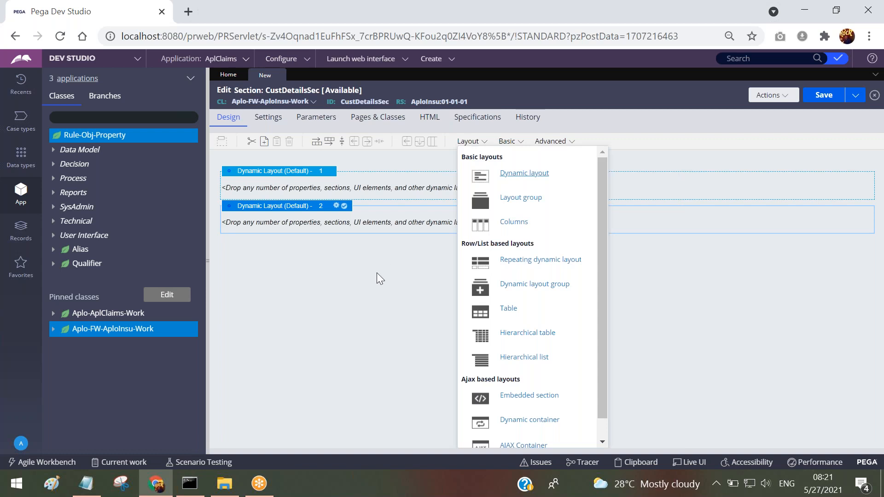
# - Delete the first of the two dynamic layouts and save the section
pyautogui.click(298, 173)
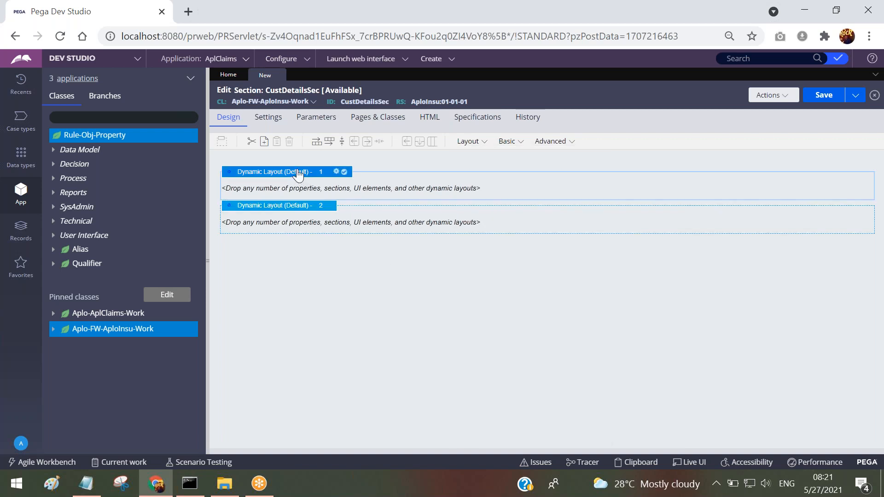
pyautogui.press('Delete')
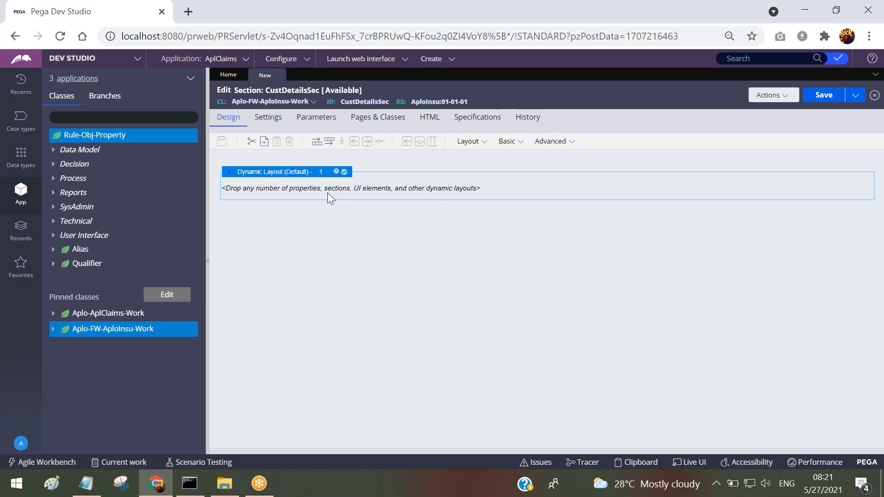
pyautogui.click(825, 103)
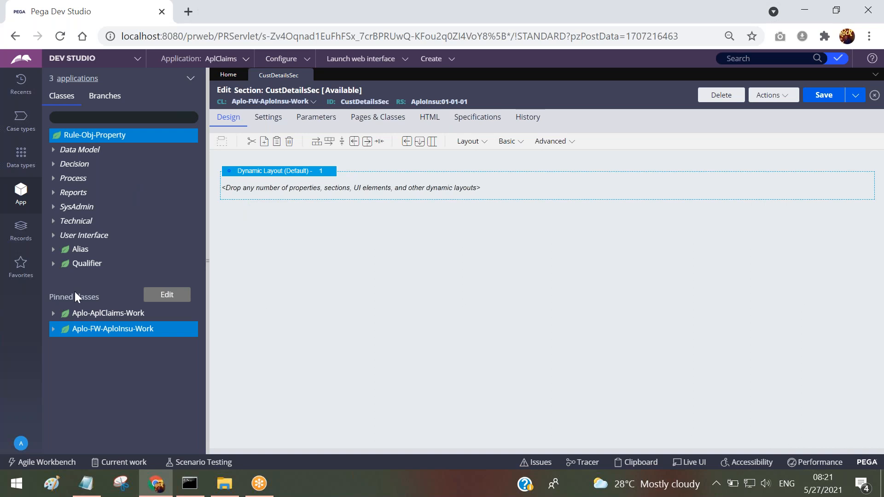
# - Add the Firstname and Lastname properties of the Aplo-FW-AploInsu-Work class to the dynamic layout
pyautogui.click(53, 330)
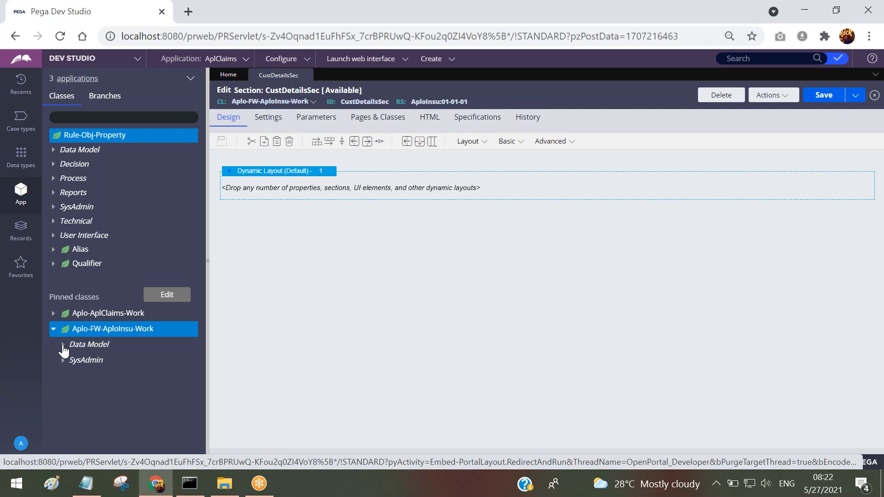
pyautogui.click(63, 347)
pyautogui.scroll(-2, 123, 276)
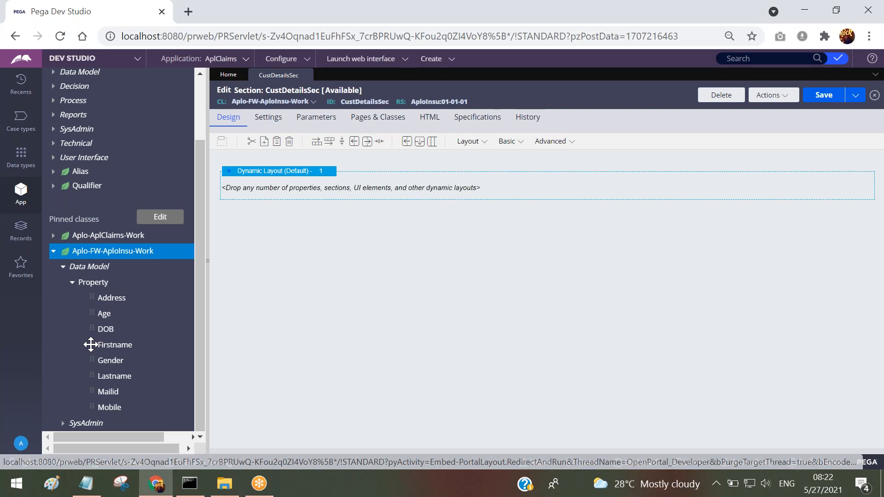
pyautogui.moveTo(91, 345); pyautogui.dragTo(309, 191)
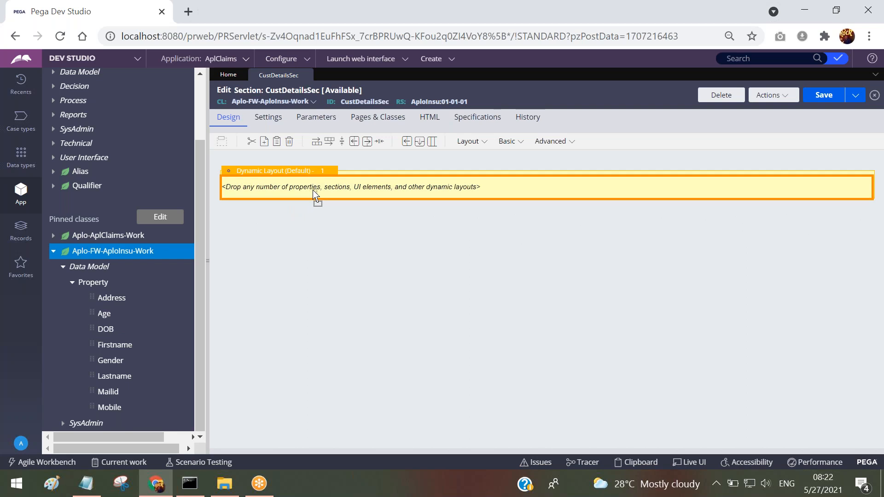
pyautogui.moveTo(313, 190); pyautogui.dragTo(313, 190)
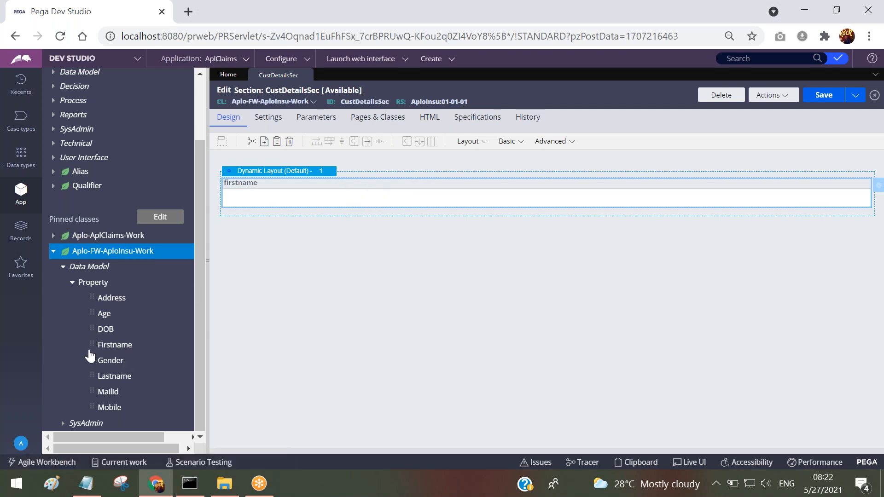
pyautogui.moveTo(96, 374); pyautogui.dragTo(312, 220)
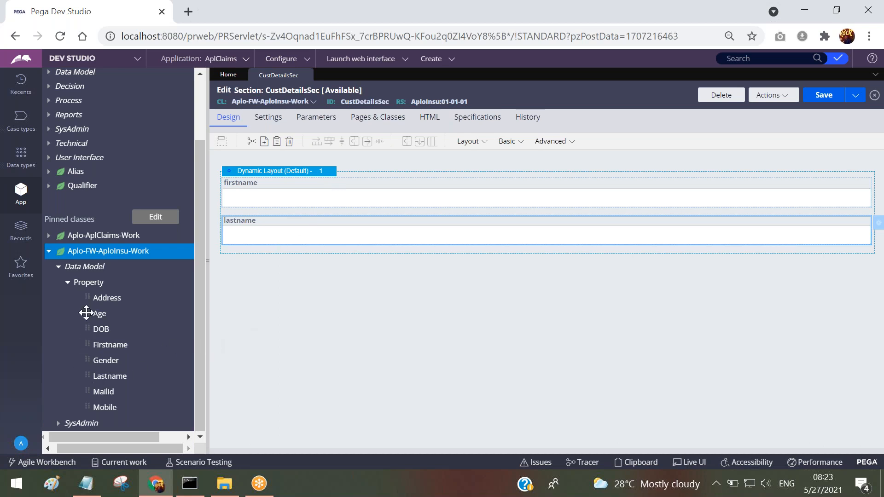
# - Add the Age, DOB and Gender properties below lastname in the dynamic layout
pyautogui.moveTo(86, 312); pyautogui.dragTo(271, 262)
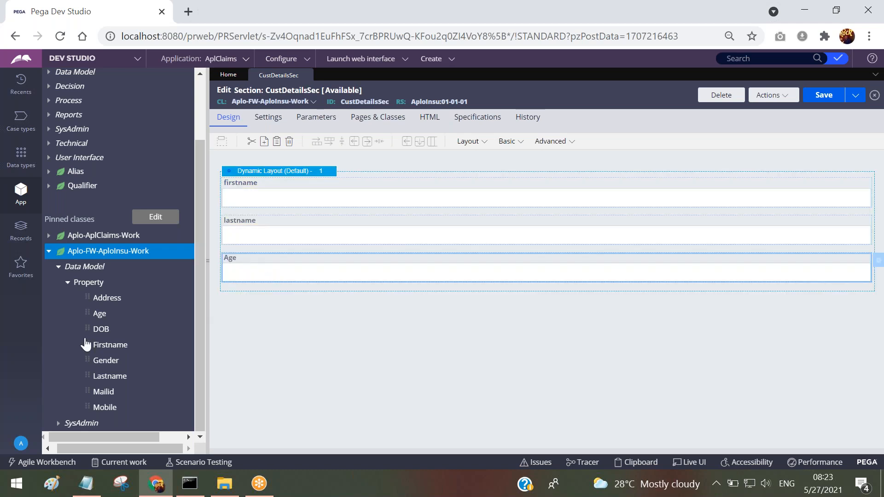
pyautogui.moveTo(101, 329); pyautogui.dragTo(264, 314)
pyautogui.moveTo(87, 360); pyautogui.dragTo(286, 341)
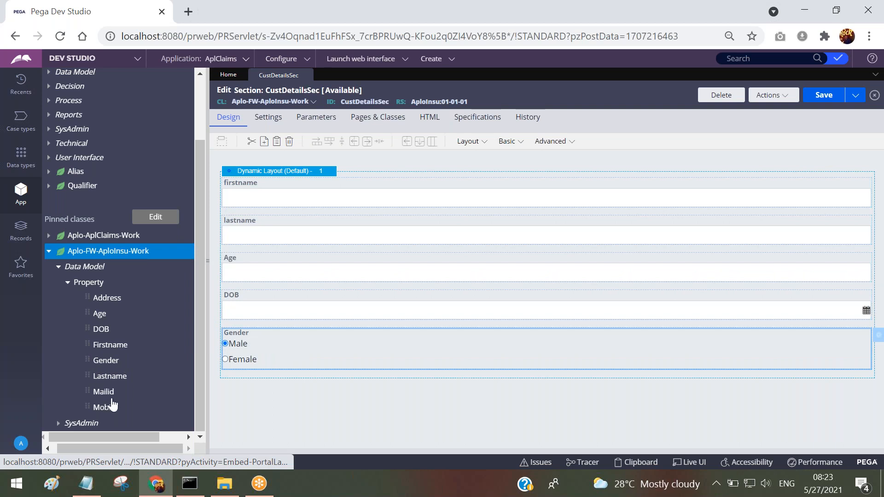
# - Add the Mailid and Mobile properties below Gender, insert Address between them, and save the section
pyautogui.moveTo(87, 391); pyautogui.dragTo(249, 382)
pyautogui.moveTo(87, 406); pyautogui.dragTo(292, 430)
pyautogui.moveTo(89, 294); pyautogui.dragTo(246, 424)
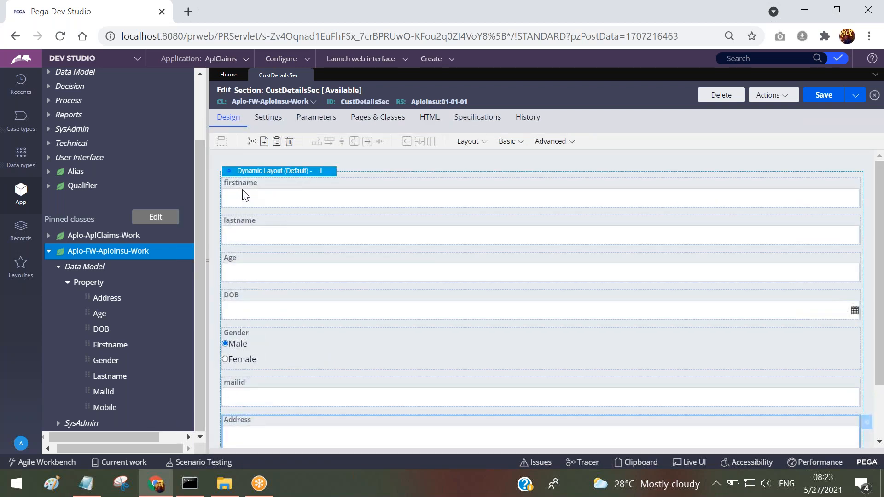
pyautogui.click(822, 95)
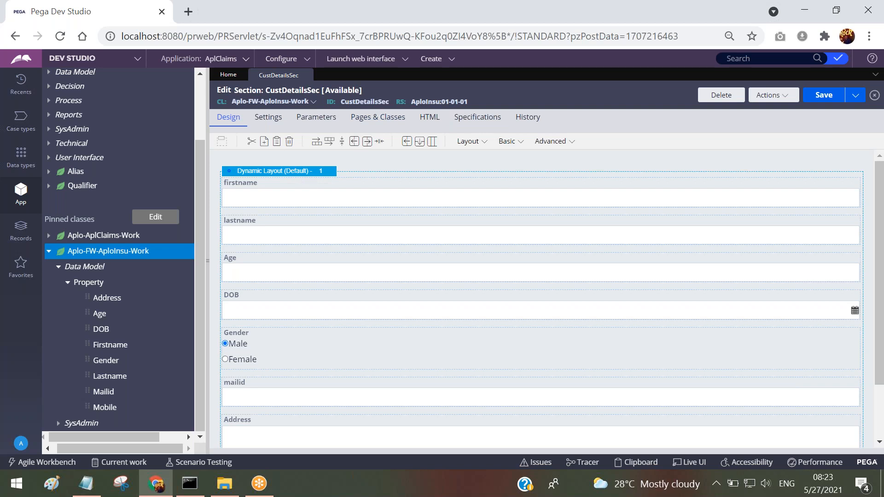
# - Collapse the class explorer to widen the section's design area and look through the added fields
pyautogui.moveTo(206, 91); pyautogui.dragTo(1, 101)
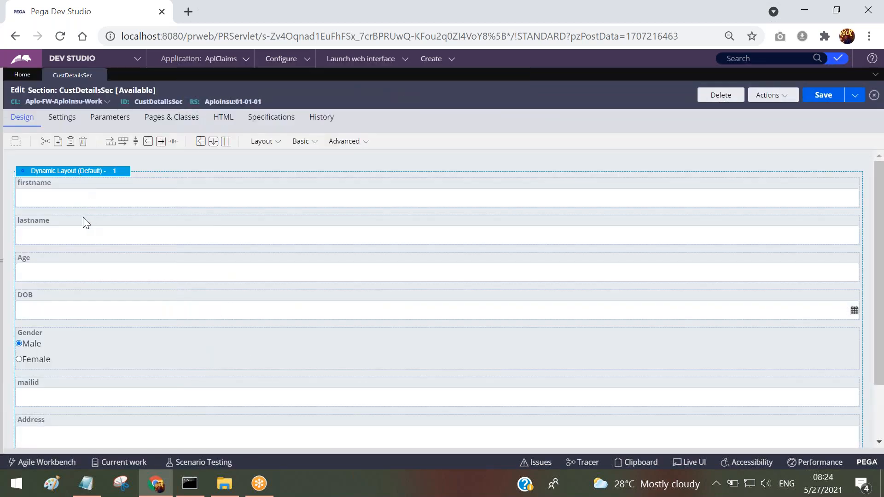
pyautogui.scroll(-3, 82, 200)
pyautogui.scroll(3, 87, 221)
# - Preview the section, try the DOB calendar and the Female gender option, and close the preview
pyautogui.click(778, 97)
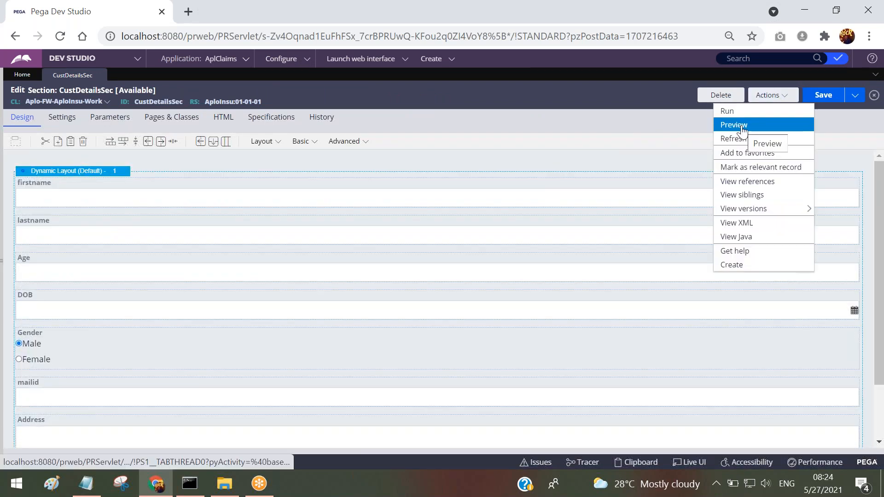
pyautogui.click(746, 126)
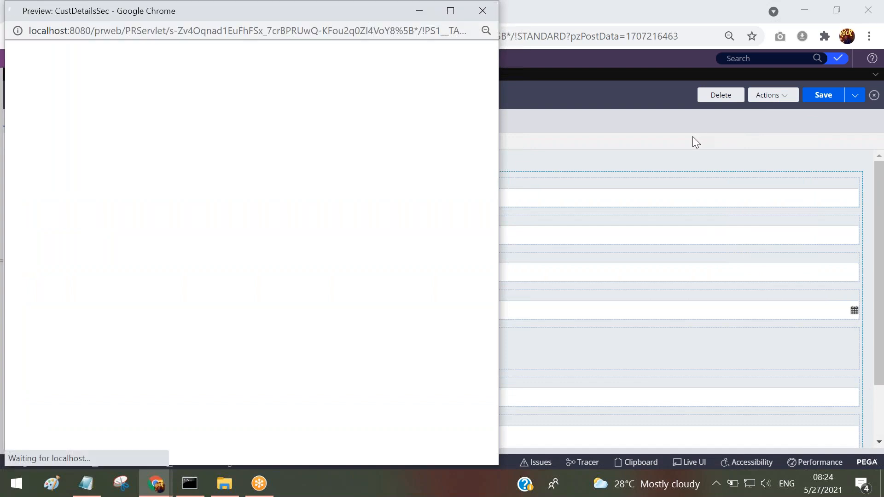
pyautogui.moveTo(208, 12); pyautogui.dragTo(289, 67)
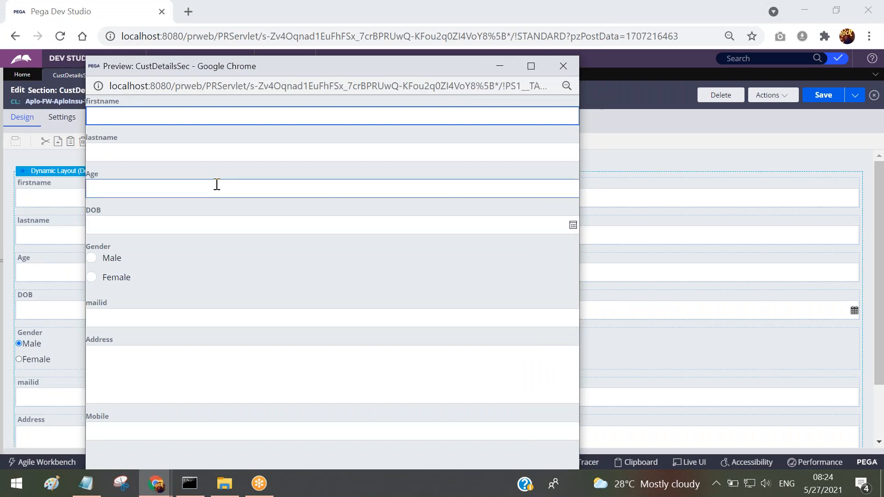
pyautogui.click(572, 225)
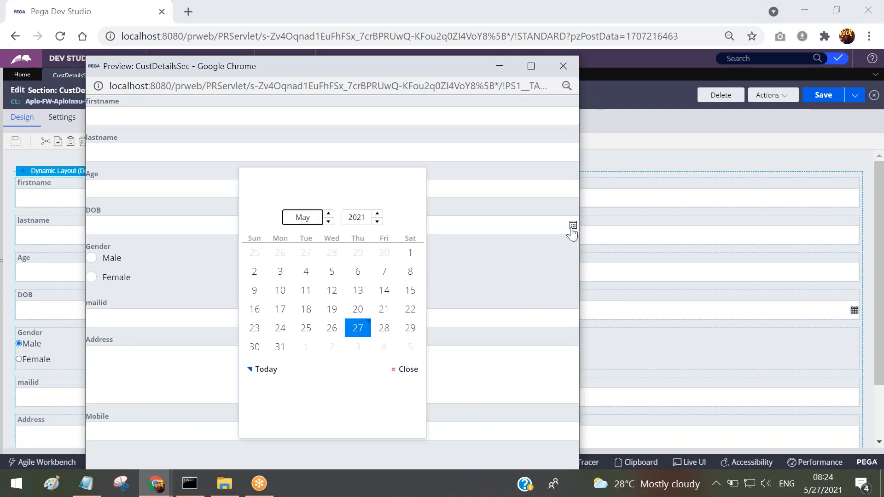
pyautogui.click(512, 275)
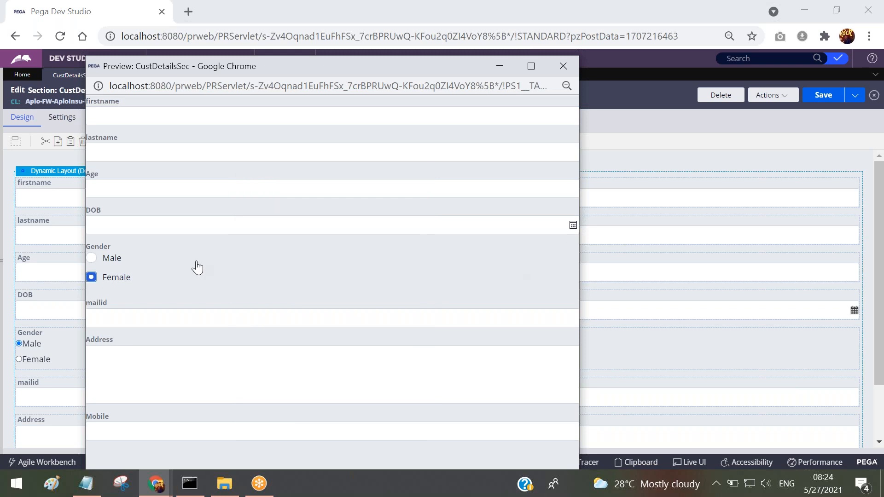
pyautogui.click(563, 66)
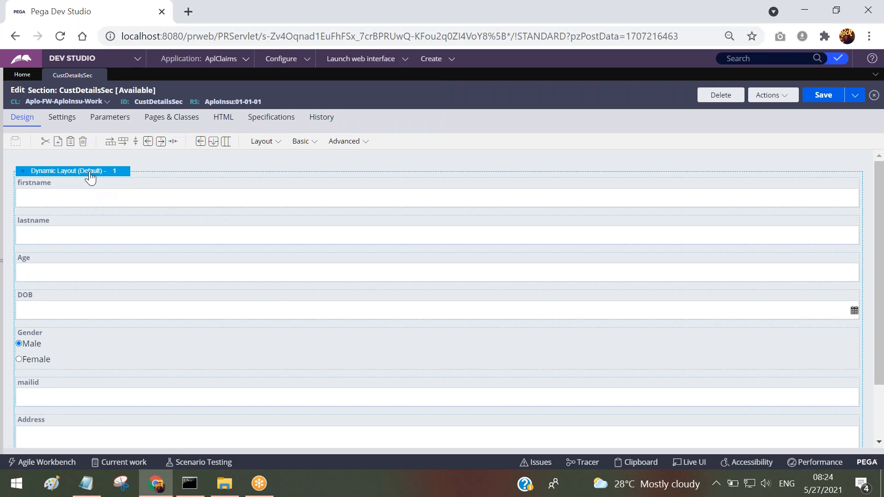
# - Examine how the fields are arranged in the dynamic layout, from firstname down to Mobile
pyautogui.click(89, 177)
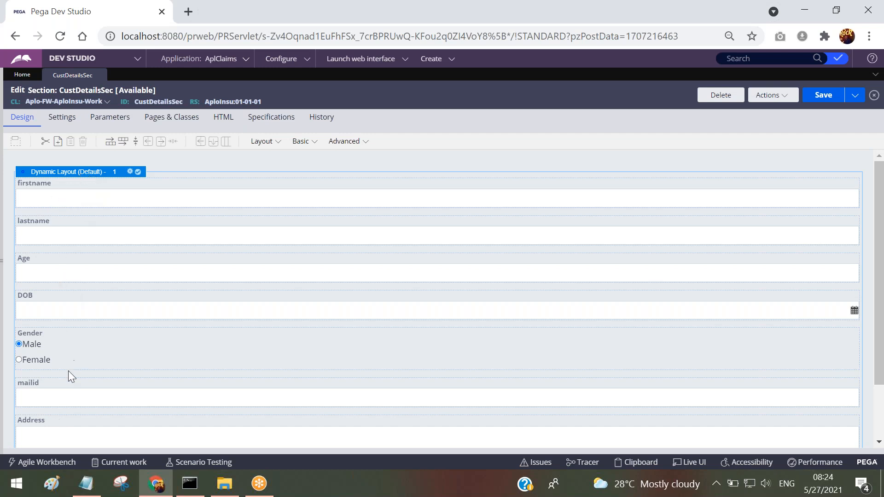
pyautogui.scroll(-1, 211, 259)
pyautogui.scroll(-1, 115, 231)
pyautogui.scroll(1, 114, 203)
pyautogui.scroll(-2, 180, 260)
pyautogui.scroll(2, 183, 258)
pyautogui.scroll(-2, 92, 177)
pyautogui.scroll(2, 91, 178)
# - Set the dynamic layout's format to Inline grid double and apply the layout properties
pyautogui.doubleClick(88, 177)
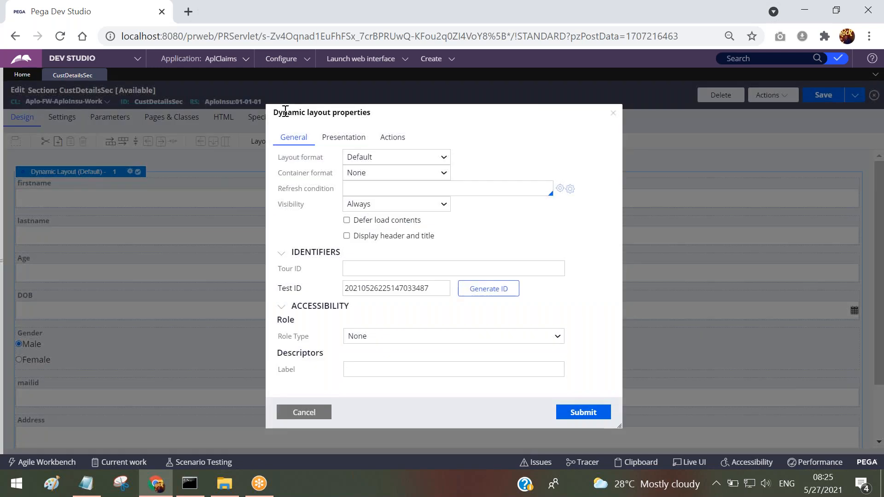
pyautogui.moveTo(281, 115); pyautogui.dragTo(381, 115)
pyautogui.click(394, 116)
pyautogui.moveTo(279, 158); pyautogui.dragTo(322, 163)
pyautogui.click(490, 145)
pyautogui.click(403, 163)
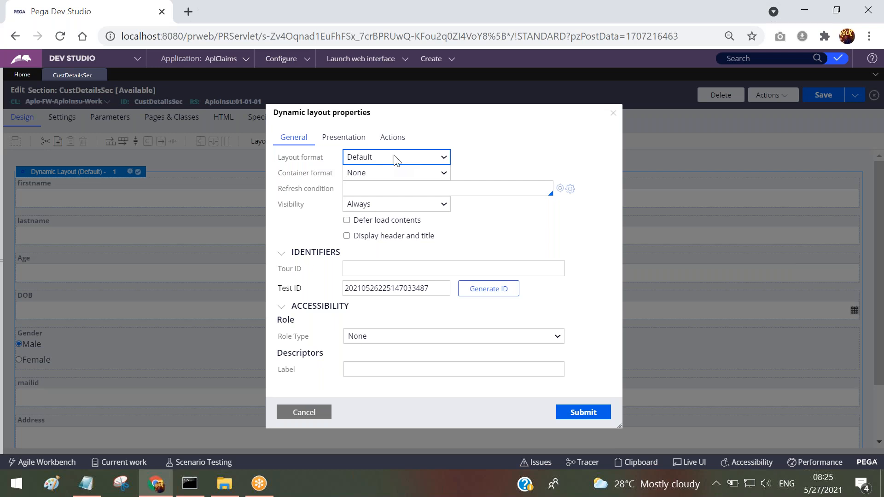
pyautogui.click(394, 155)
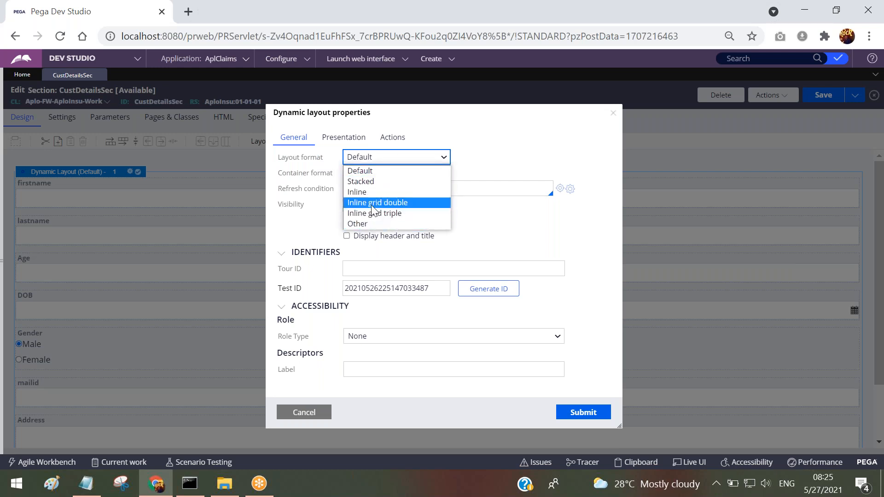
pyautogui.click(402, 204)
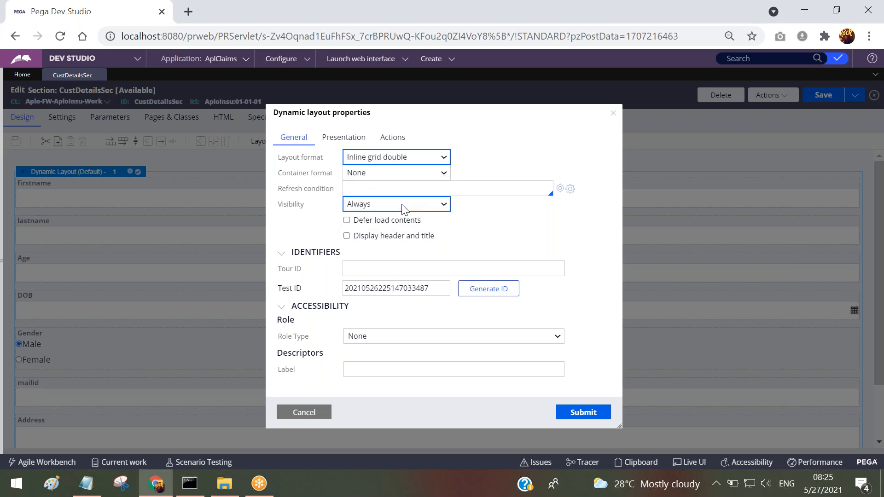
pyautogui.click(583, 413)
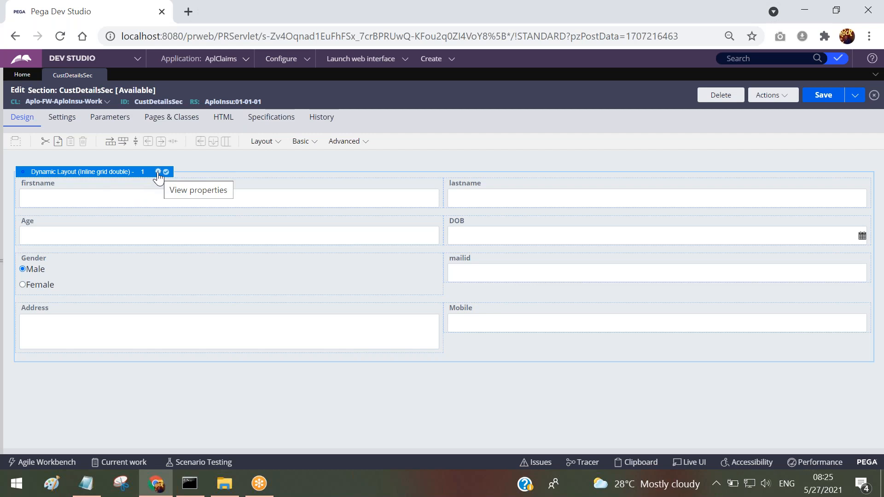
# - Set the dynamic layout's format to Inline grid triple and apply the layout properties
pyautogui.click(158, 173)
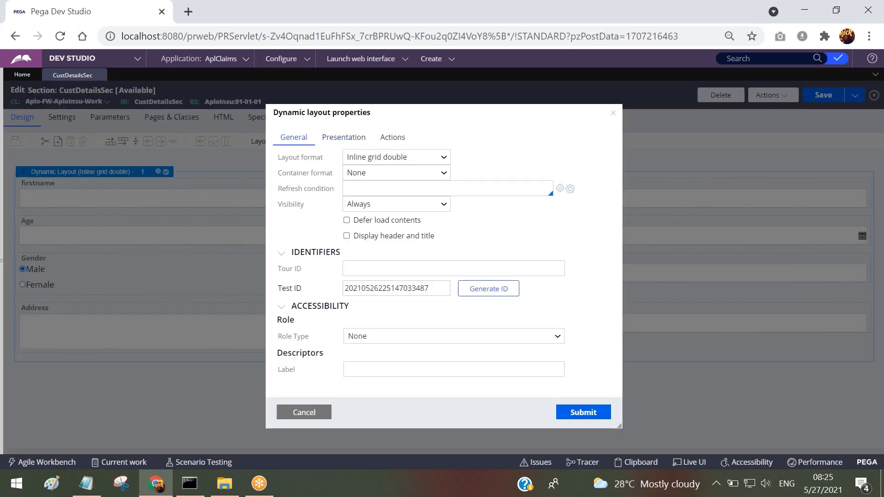
pyautogui.click(411, 158)
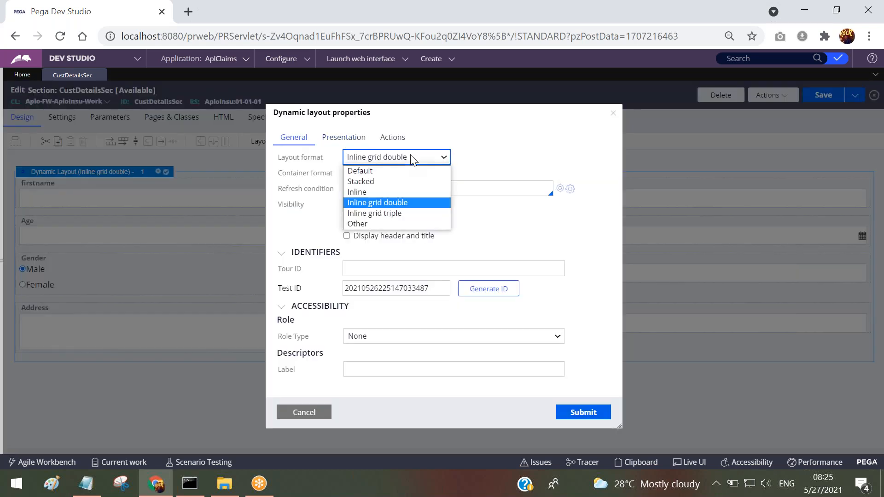
pyautogui.click(380, 212)
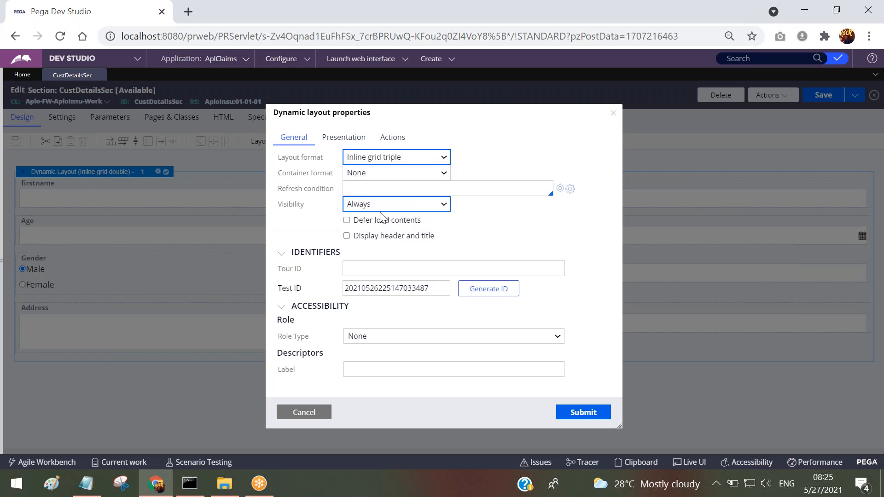
pyautogui.click(581, 412)
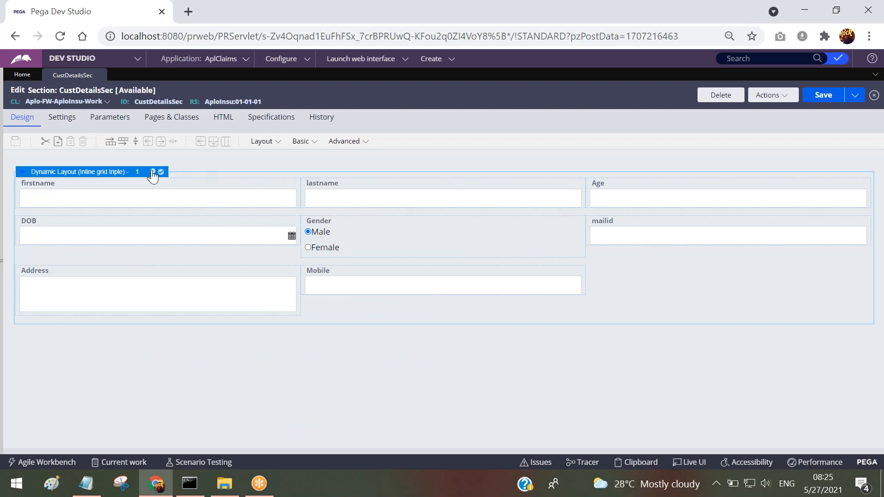
# - Switch the dynamic layout's format to Other with Inline grid 30 70 and apply the layout properties
pyautogui.click(153, 172)
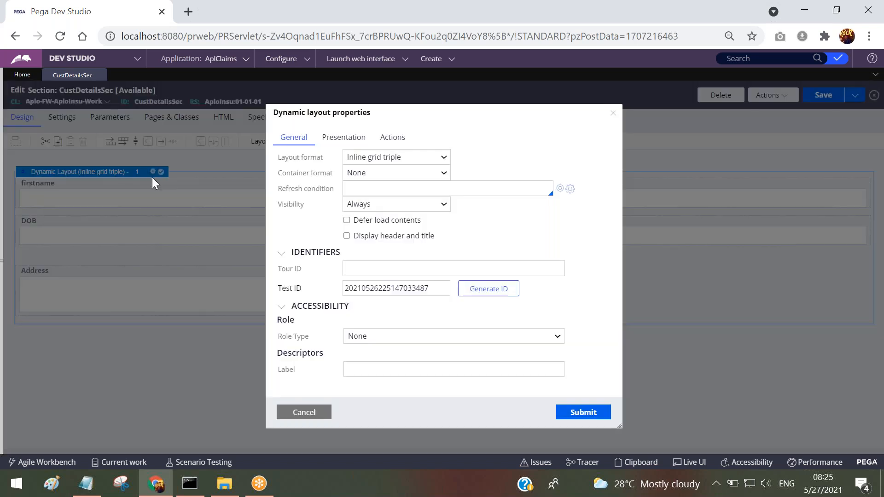
pyautogui.click(407, 161)
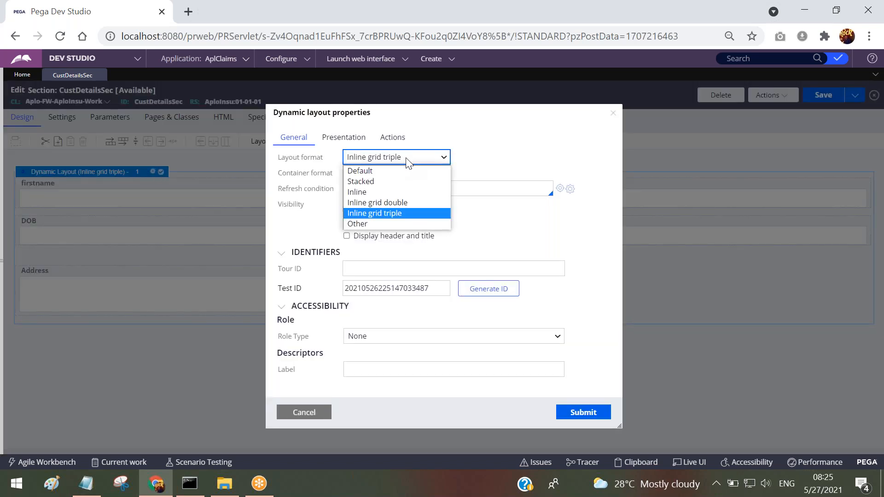
pyautogui.click(360, 223)
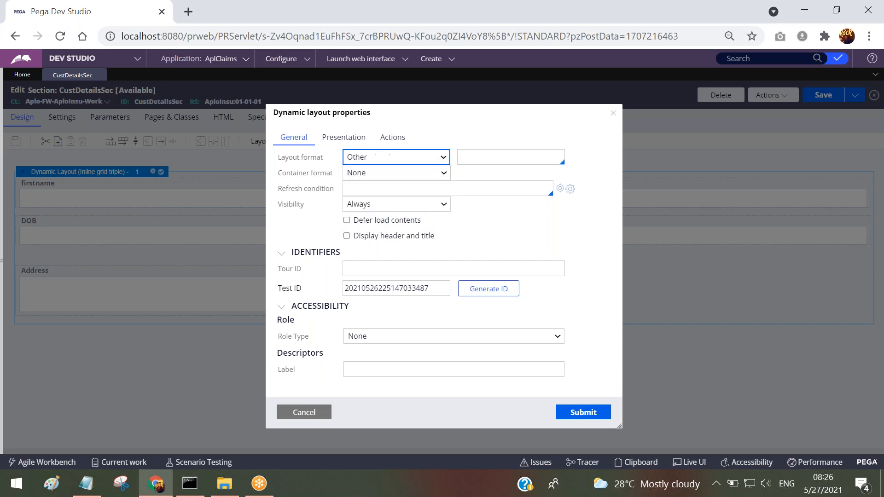
pyautogui.click(526, 157)
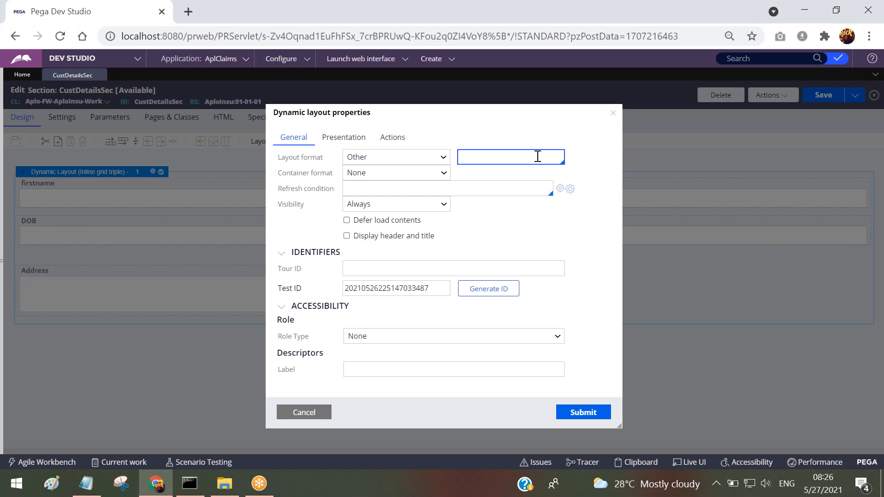
pyautogui.click(512, 132)
pyautogui.click(510, 157)
pyautogui.press('Down')
pyautogui.press('Down')
pyautogui.press('Down')
pyautogui.press('Down')
pyautogui.press('Down')
pyautogui.press('Down')
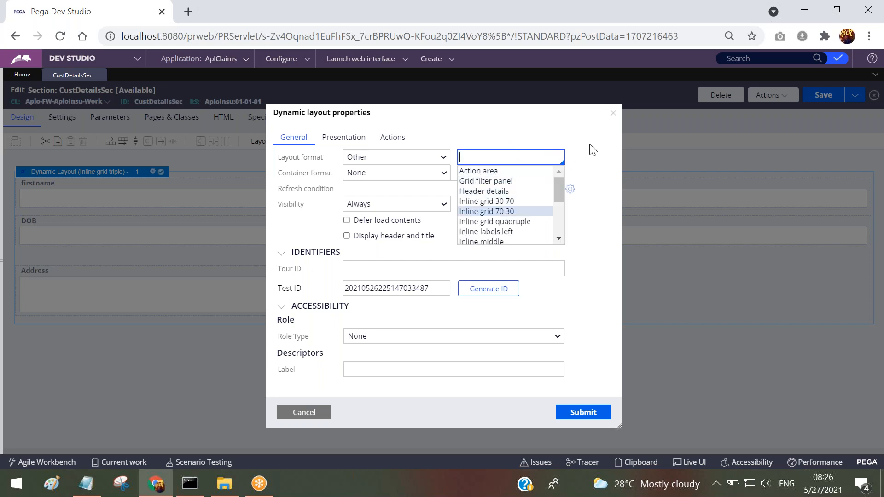
pyautogui.press('Up')
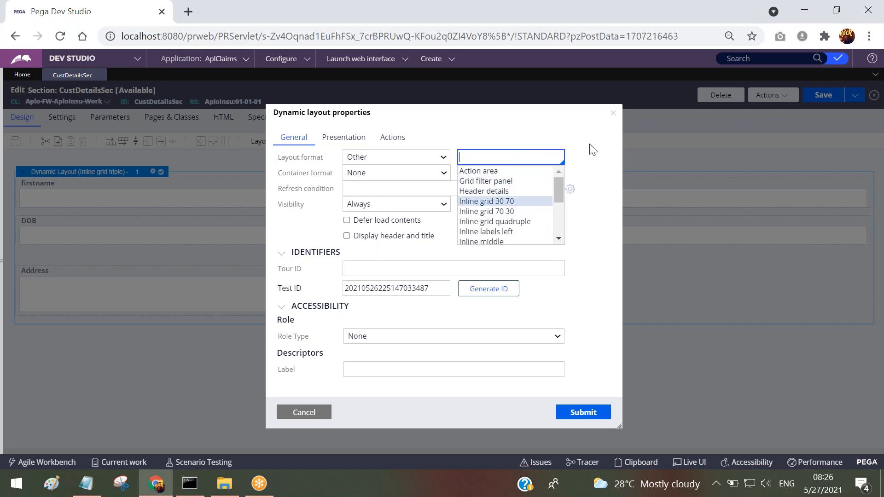
pyautogui.click(516, 201)
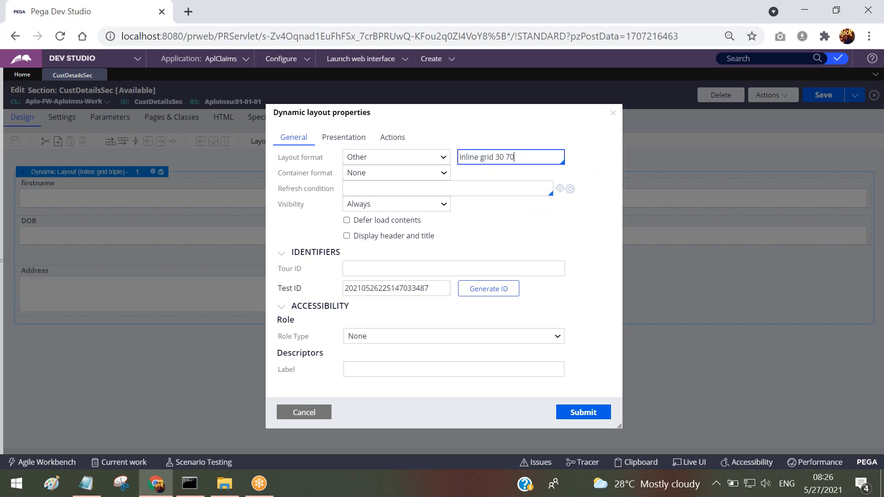
pyautogui.click(603, 412)
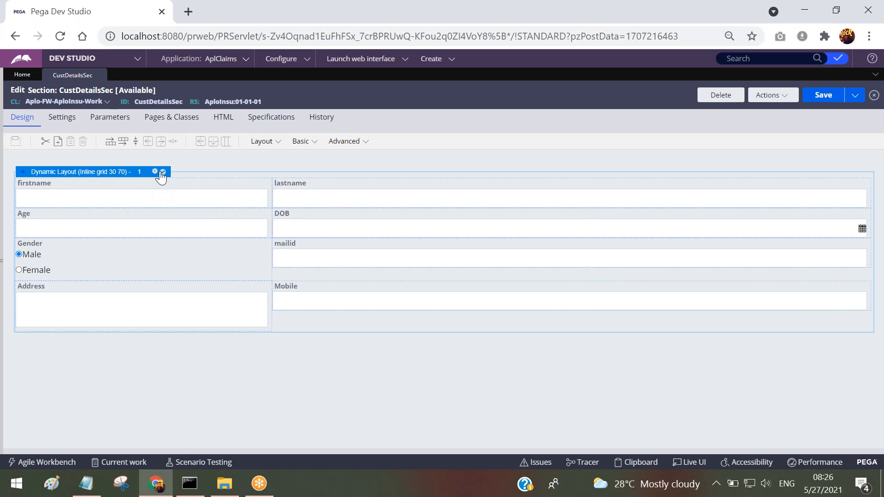
# - Reopen the dynamic layout's properties and check the Inline grid variants offered for the Other format
pyautogui.click(155, 172)
pyautogui.click(535, 159)
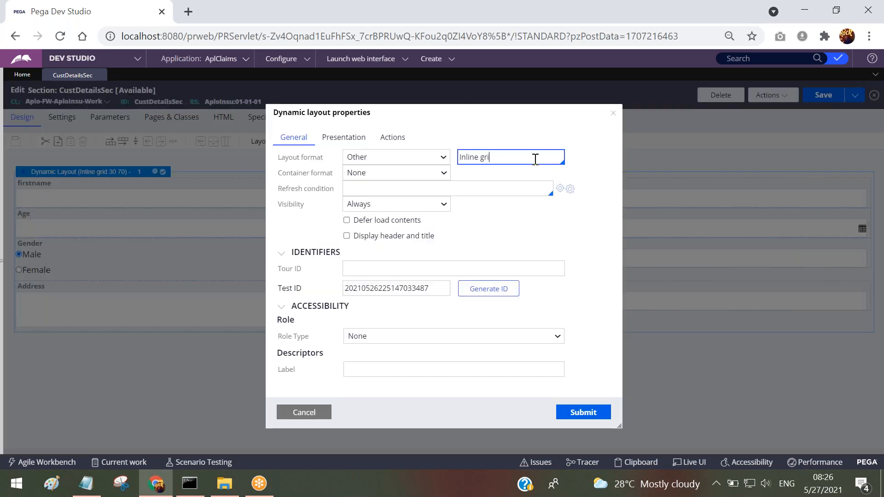
pyautogui.press('Down')
pyautogui.press('Down')
pyautogui.press('Up')
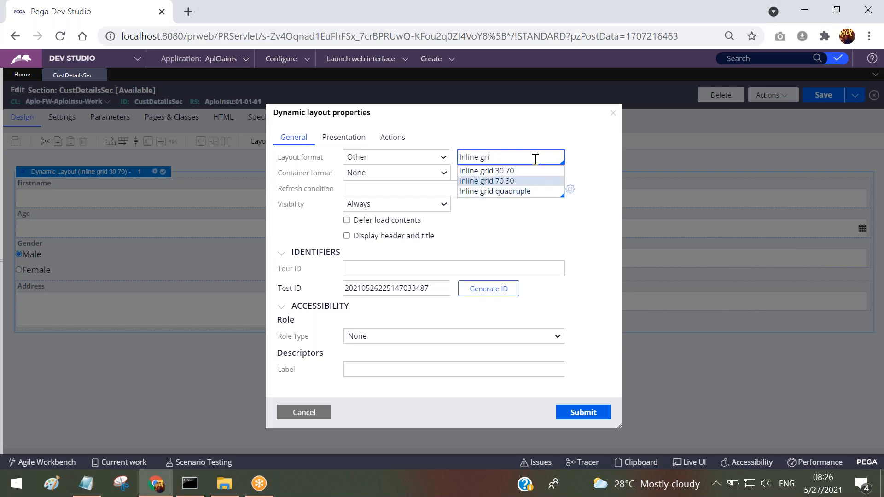
pyautogui.press('Up')
pyautogui.click(598, 158)
# - Look through the full list of layout formats available under Other, starting from Action area
pyautogui.click(422, 161)
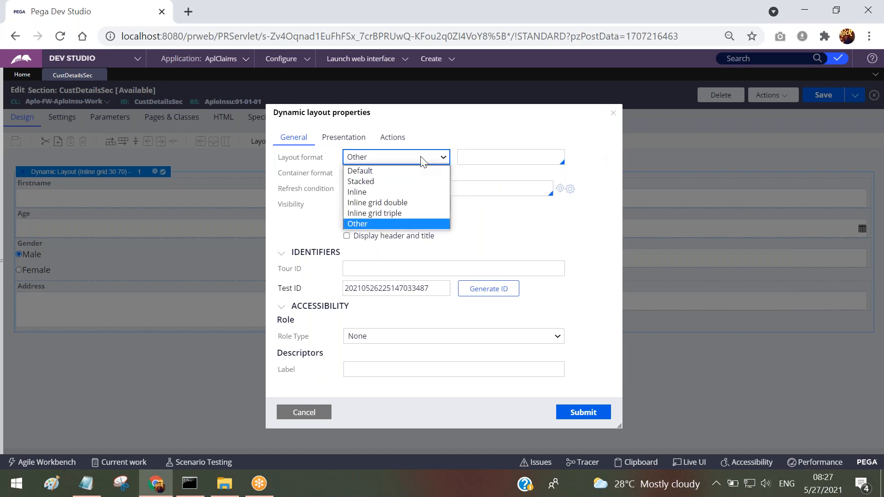
pyautogui.click(367, 224)
pyautogui.click(494, 159)
pyautogui.press('Down')
pyautogui.press('Down')
pyautogui.press('Down')
pyautogui.press('Down')
pyautogui.press('Down')
pyautogui.press('Down')
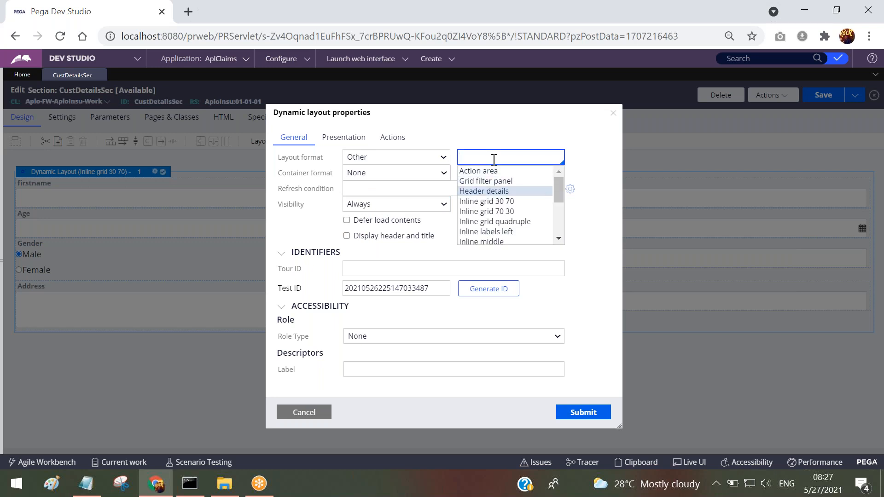
pyautogui.press('Down')
pyautogui.press('Down')
pyautogui.press('Down')
pyautogui.press('Down')
pyautogui.press('Down')
pyautogui.press('Down')
pyautogui.press('Down')
pyautogui.press('Down')
pyautogui.press('Up')
pyautogui.press('Up')
pyautogui.press('Up')
pyautogui.press('Up')
pyautogui.press('Up')
pyautogui.press('Up')
pyautogui.press('Up')
pyautogui.press('Up')
pyautogui.press('Up')
pyautogui.press('Up')
pyautogui.press('Up')
pyautogui.press('Up')
pyautogui.press('Up')
pyautogui.press('Up')
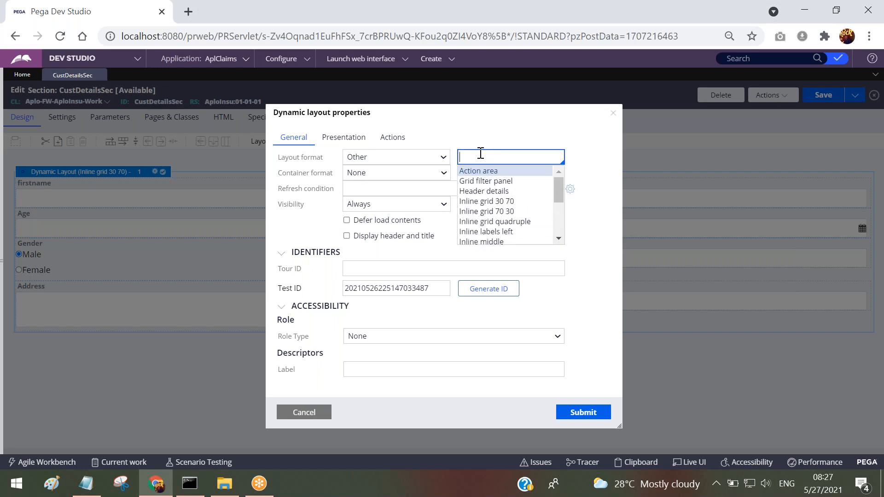
# - Compare the standard layout formats with the Other formats and cancel the layout properties without applying changes
pyautogui.click(395, 159)
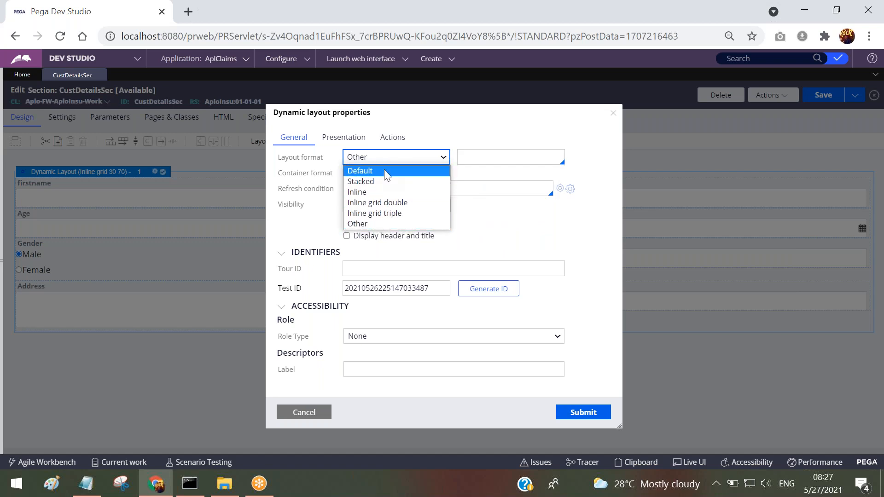
pyautogui.click(457, 135)
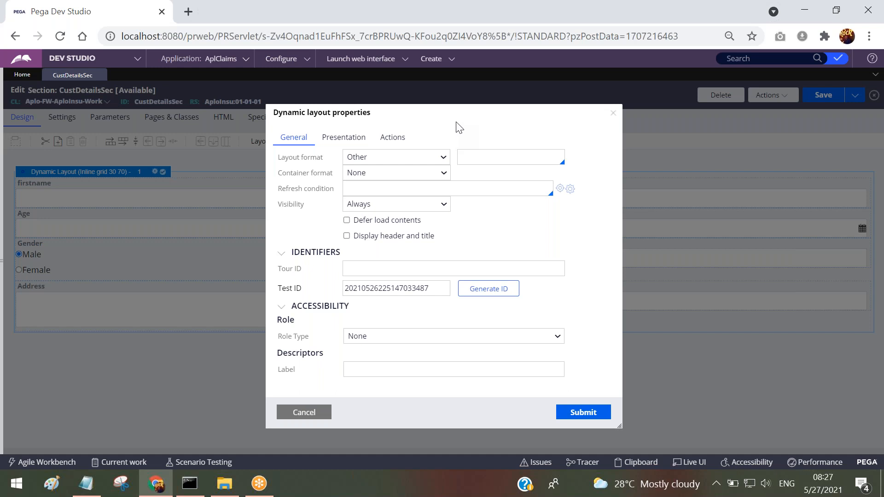
pyautogui.click(490, 159)
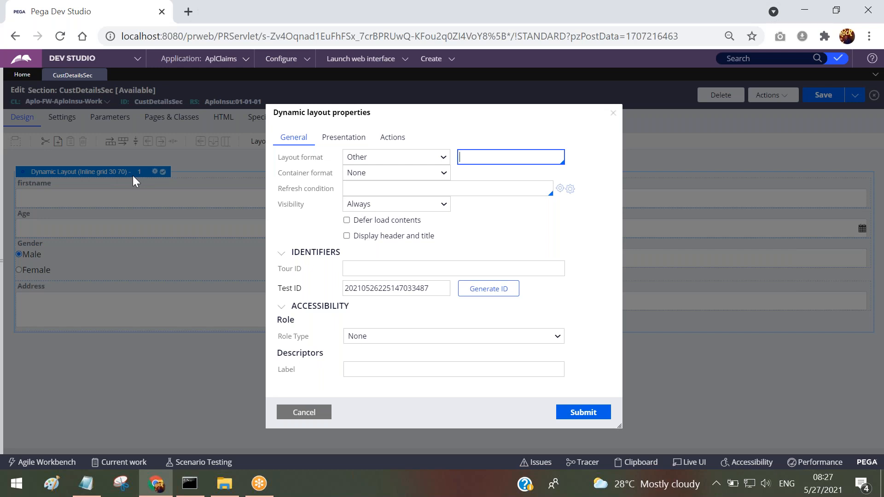
pyautogui.press('Down')
pyautogui.press('Down')
pyautogui.press('Down')
pyautogui.press('Down')
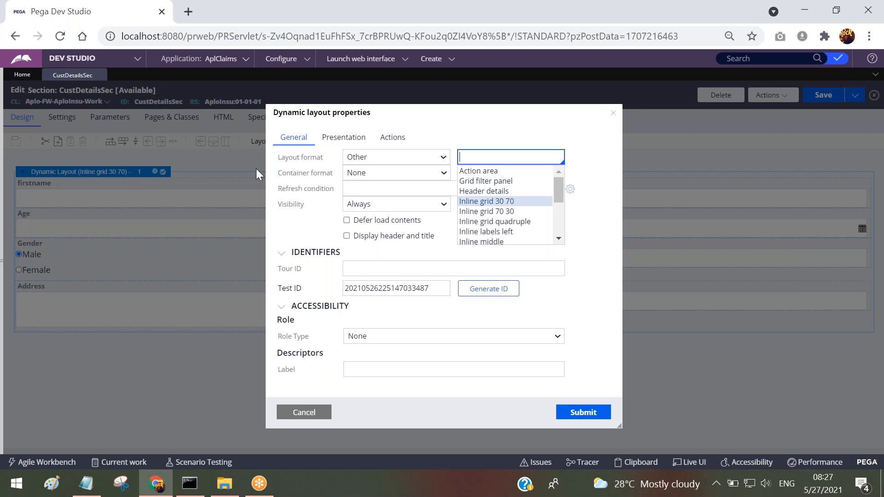
pyautogui.click(540, 124)
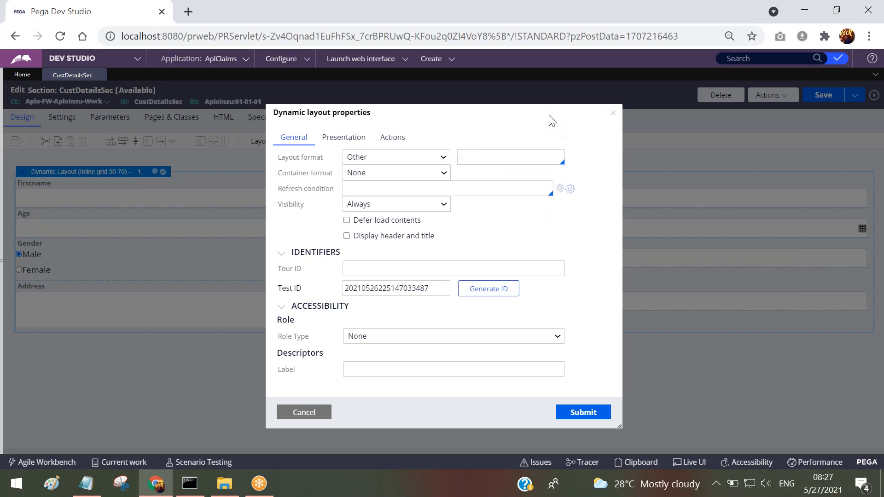
pyautogui.click(304, 412)
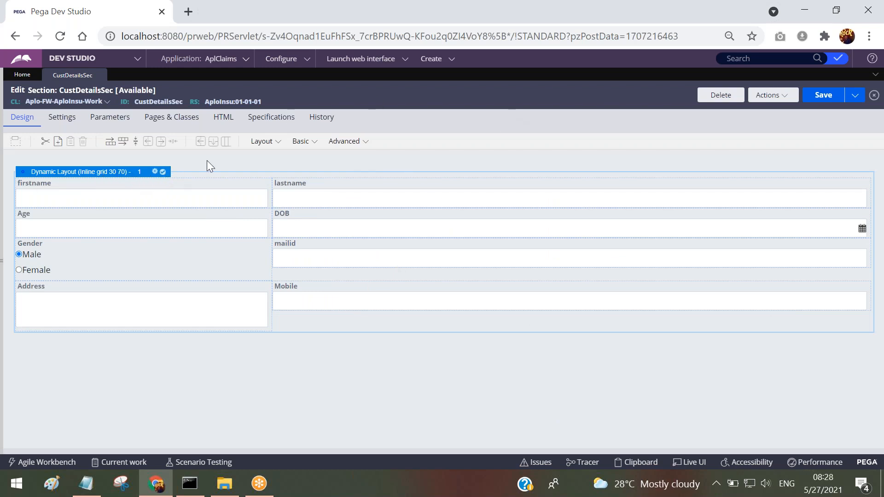
# - Change the dynamic layout's format from Other to Inline grid triple and apply the layout properties
pyautogui.click(161, 171)
pyautogui.click(441, 158)
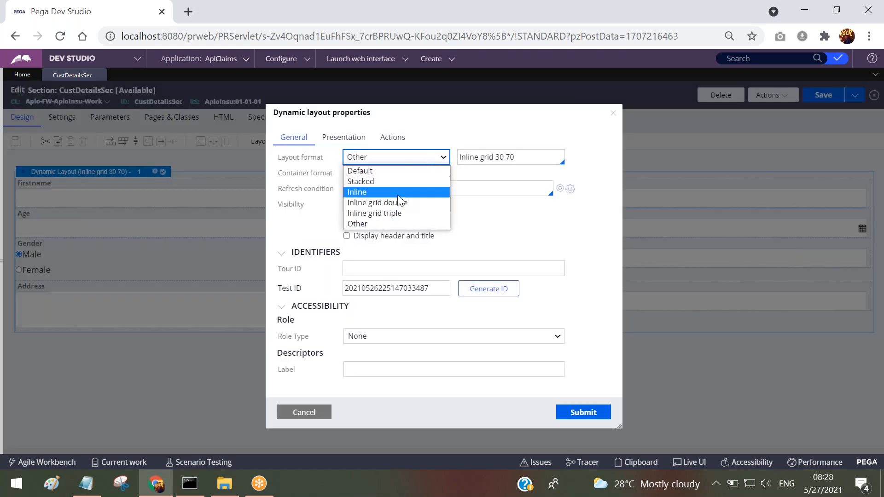
pyautogui.click(382, 213)
pyautogui.click(583, 412)
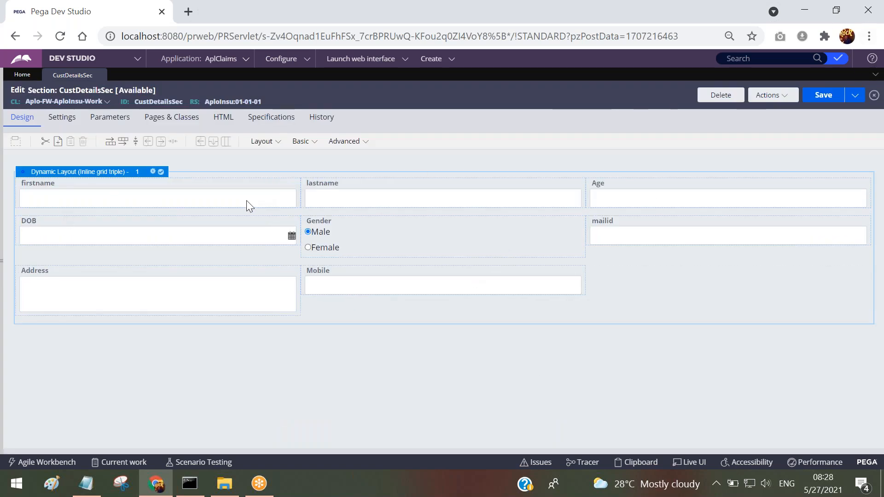
# - Examine the three-column arrangement by selecting the lastname field, the dynamic layout, and the firstname and Age fields
pyautogui.click(368, 201)
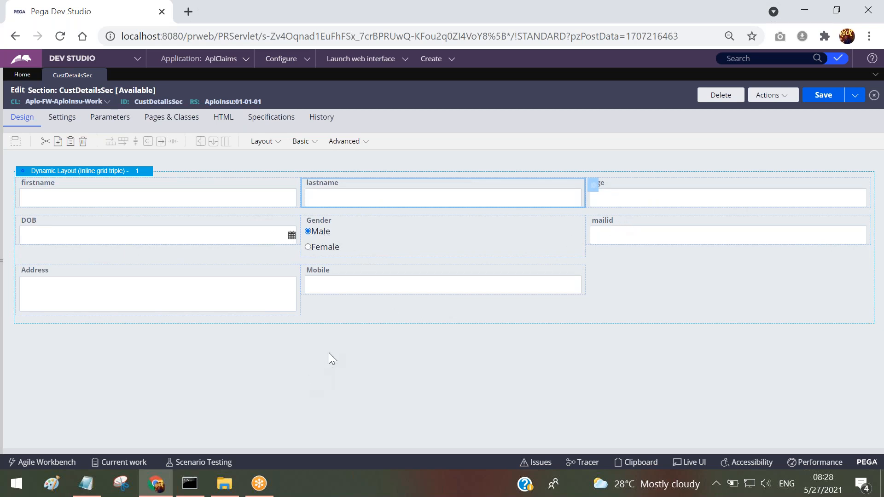
pyautogui.click(104, 172)
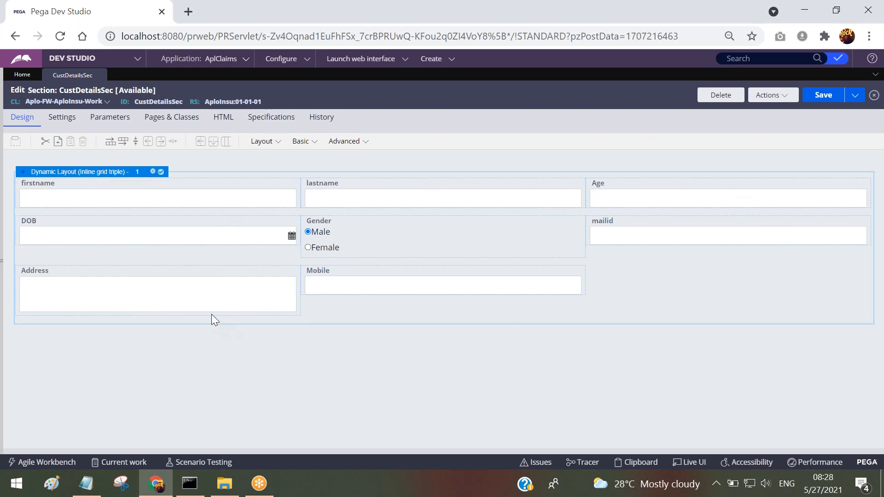
pyautogui.click(173, 199)
pyautogui.click(647, 200)
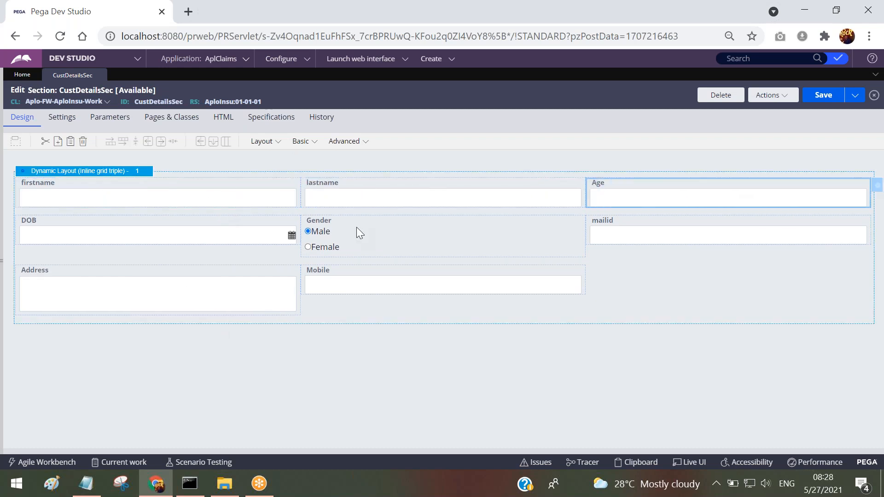